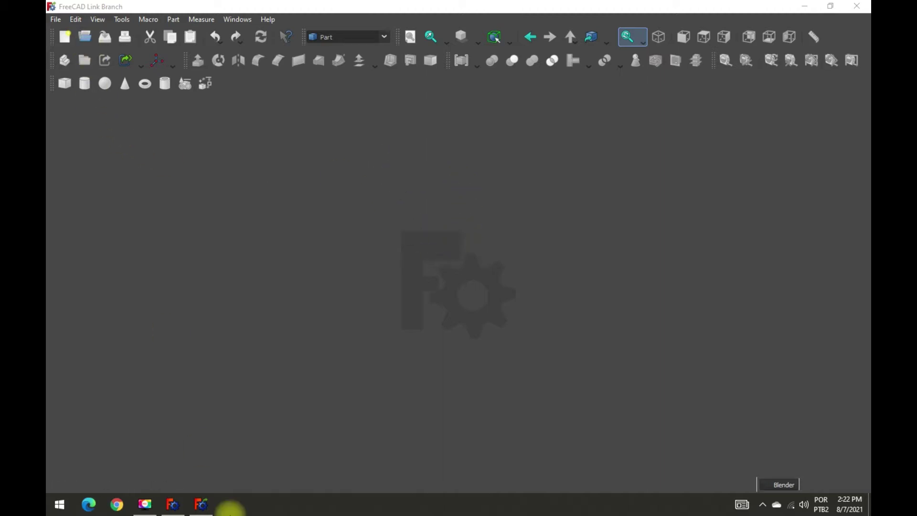
Switch to the Sketcher workbench in the FreeCAD Link Branch window
{"action": "left_click", "coordinate": [173, 505]}
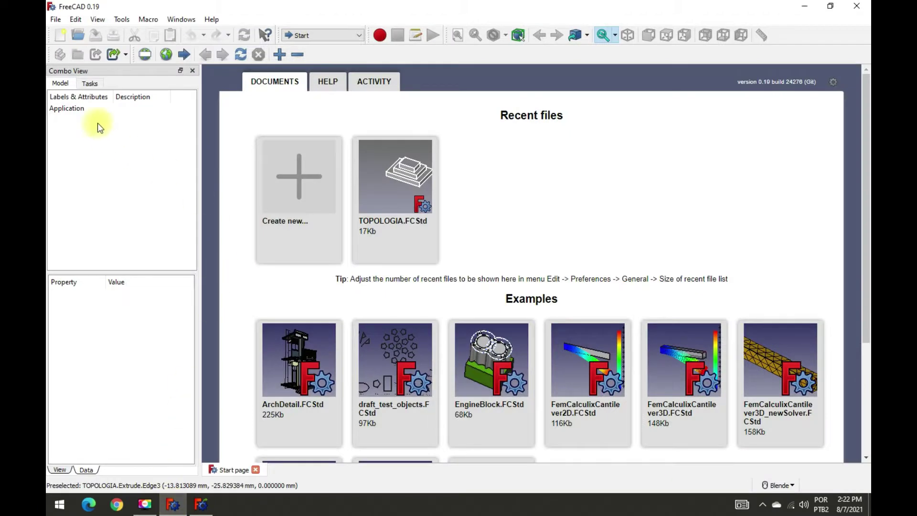
{"action": "left_click", "coordinate": [200, 503]}
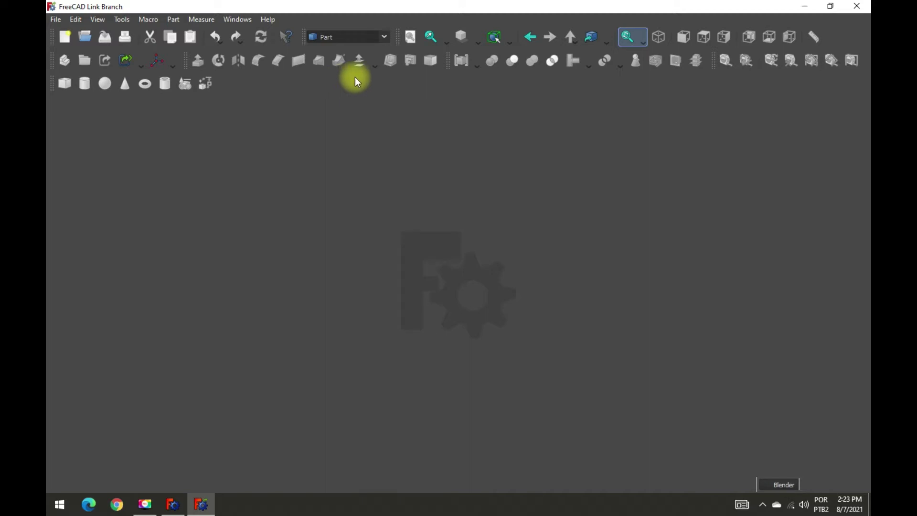
{"action": "left_click", "coordinate": [385, 37]}
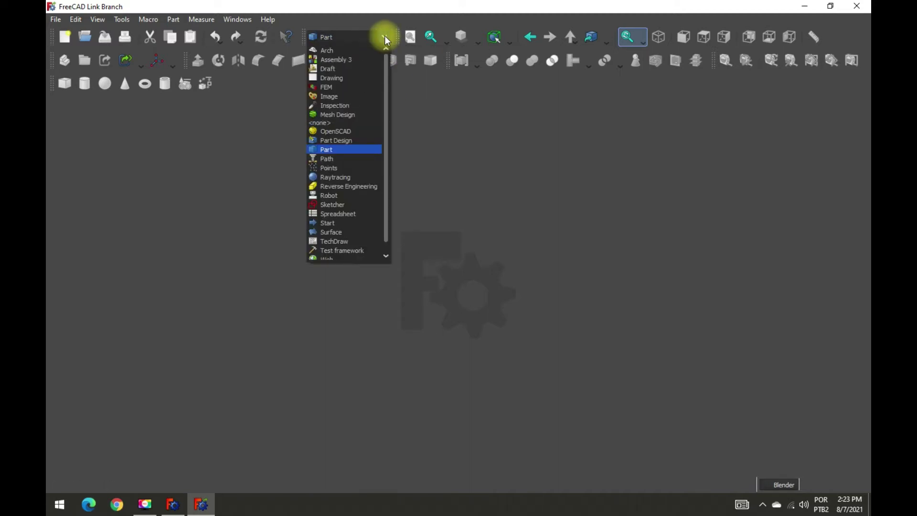
{"action": "left_click", "coordinate": [332, 205]}
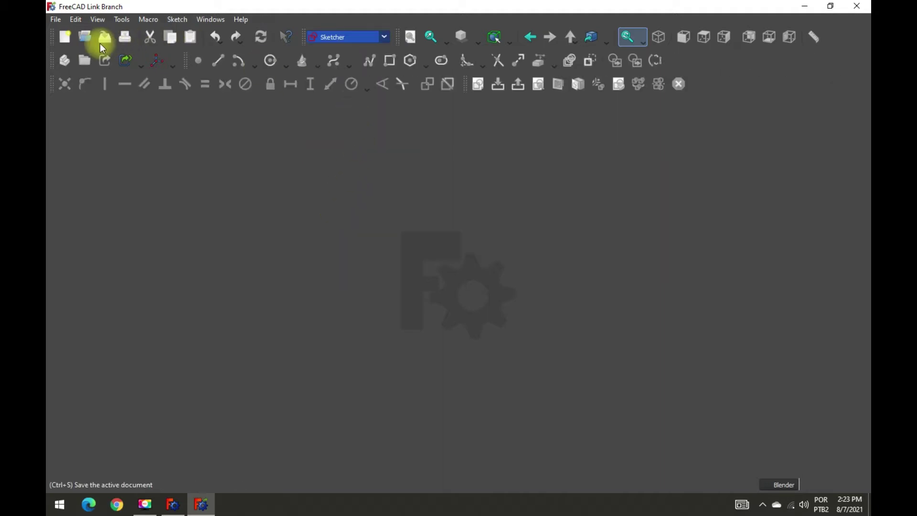
Create a new document and save it to the Desktop as TOPOLOGIA
{"action": "left_click", "coordinate": [65, 38]}
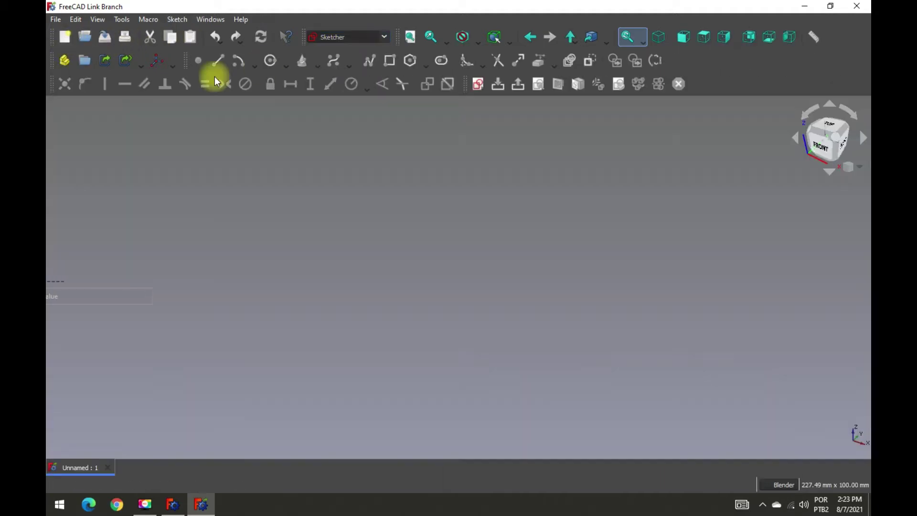
{"action": "left_click", "coordinate": [105, 38]}
{"action": "scroll", "coordinate": [139, 105], "scroll_direction": "up", "scroll_amount": 1}
{"action": "type", "text": "TOPOLOGIA"}
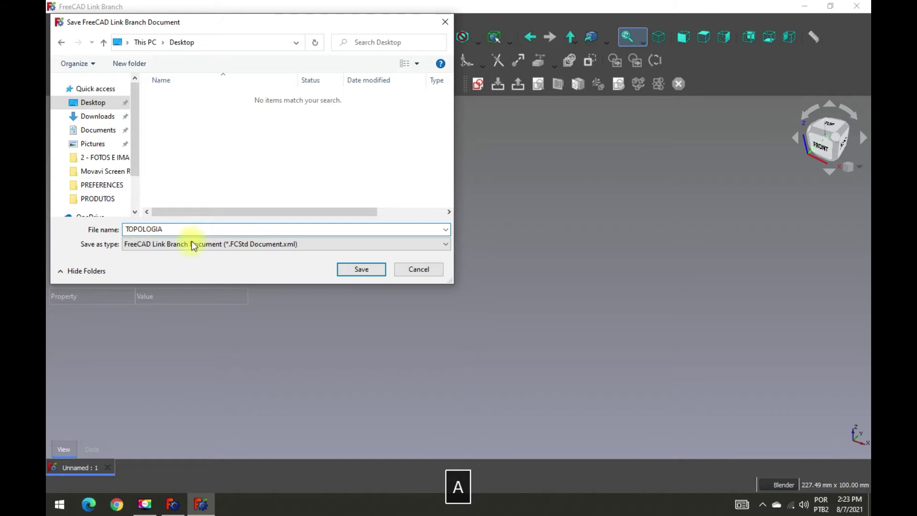
{"action": "left_click", "coordinate": [359, 269]}
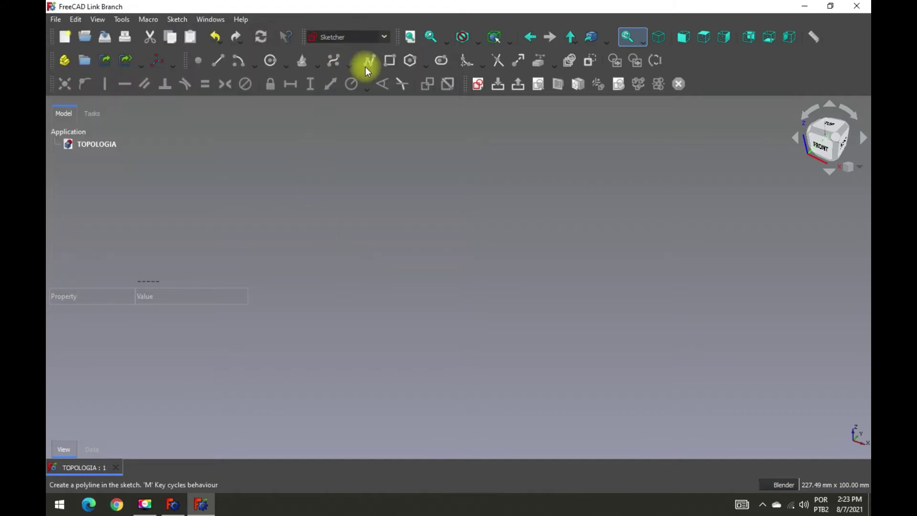
{"action": "left_click", "coordinate": [477, 84]}
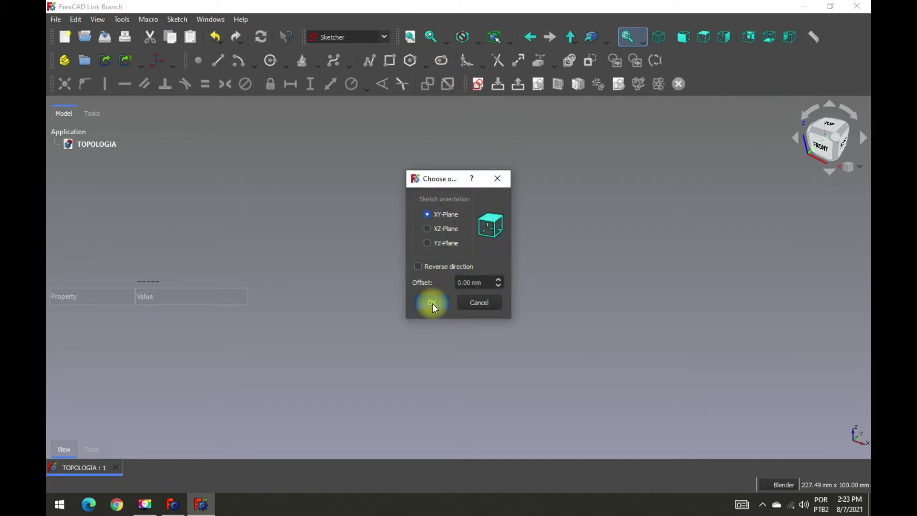
Sketch a rectangle on the XY plane and close the sketch
{"action": "left_click", "coordinate": [431, 302]}
{"action": "left_click", "coordinate": [388, 61]}
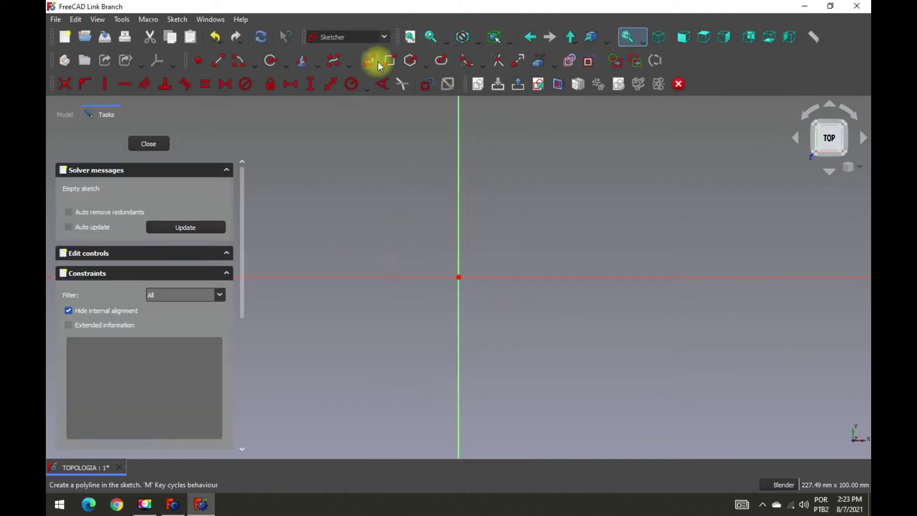
{"action": "left_click", "coordinate": [336, 375]}
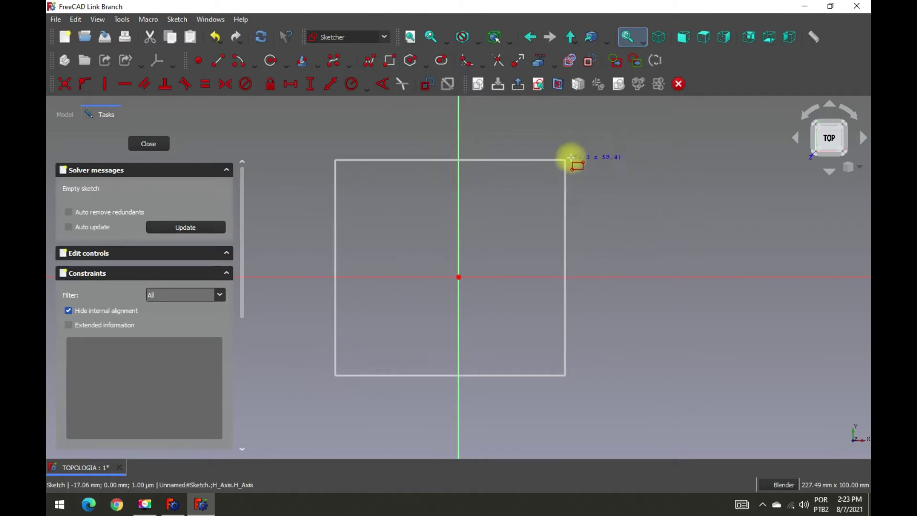
{"action": "left_click", "coordinate": [575, 158]}
{"action": "left_click", "coordinate": [151, 148]}
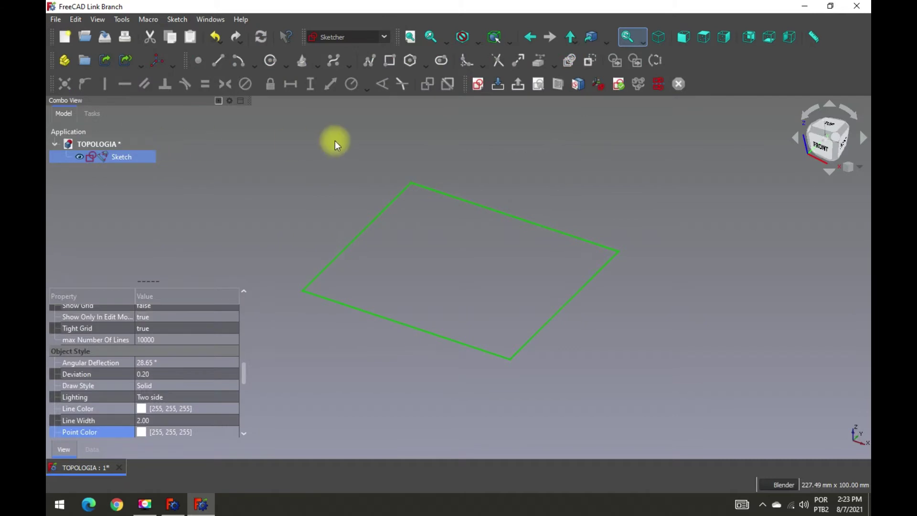
In the Part workbench, extrude the rectangle 10 mm into a solid block
{"action": "left_click", "coordinate": [384, 38]}
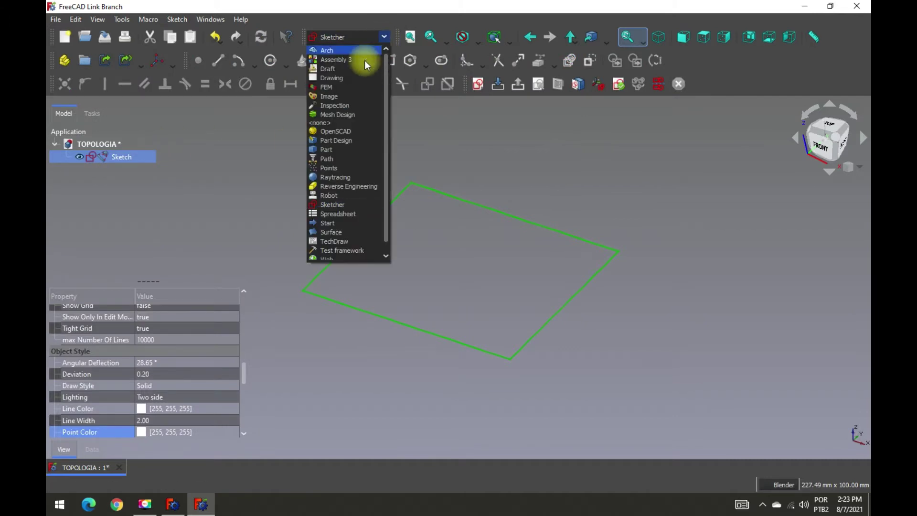
{"action": "left_click", "coordinate": [328, 147]}
{"action": "left_click", "coordinate": [197, 60]}
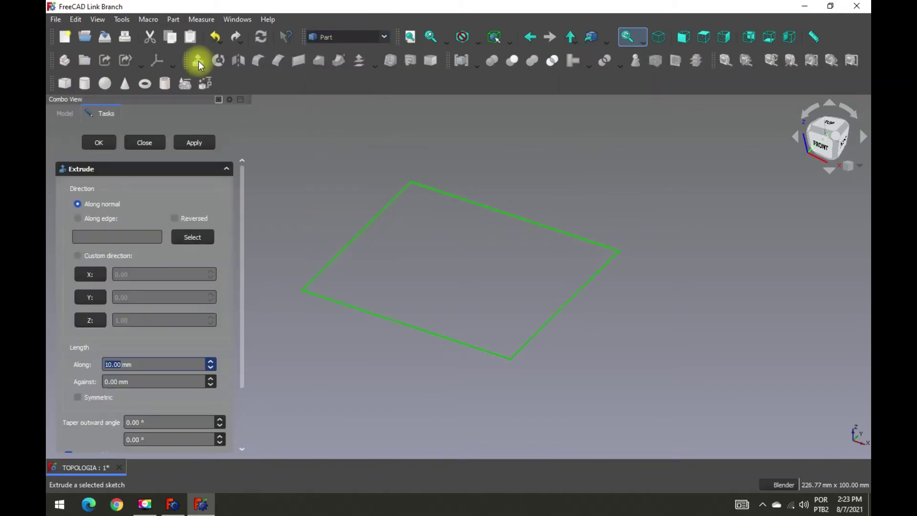
{"action": "left_click", "coordinate": [98, 140]}
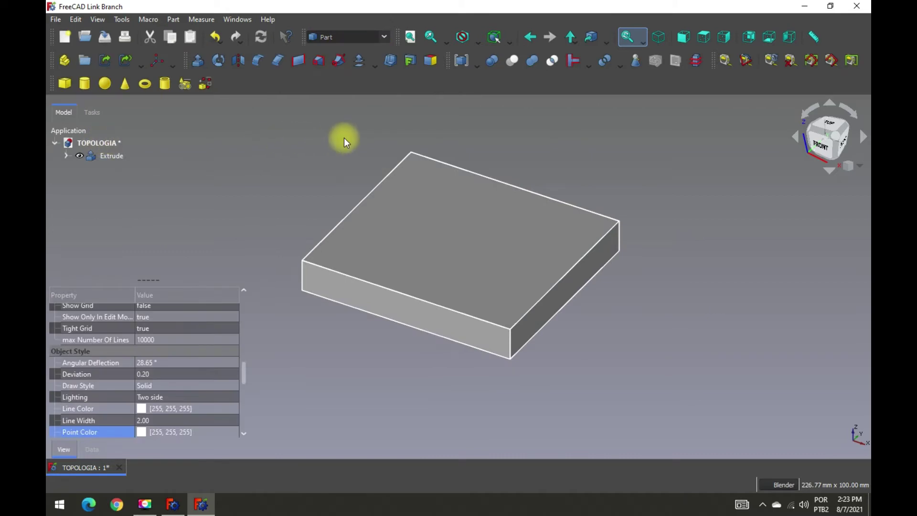
{"action": "left_click", "coordinate": [422, 241]}
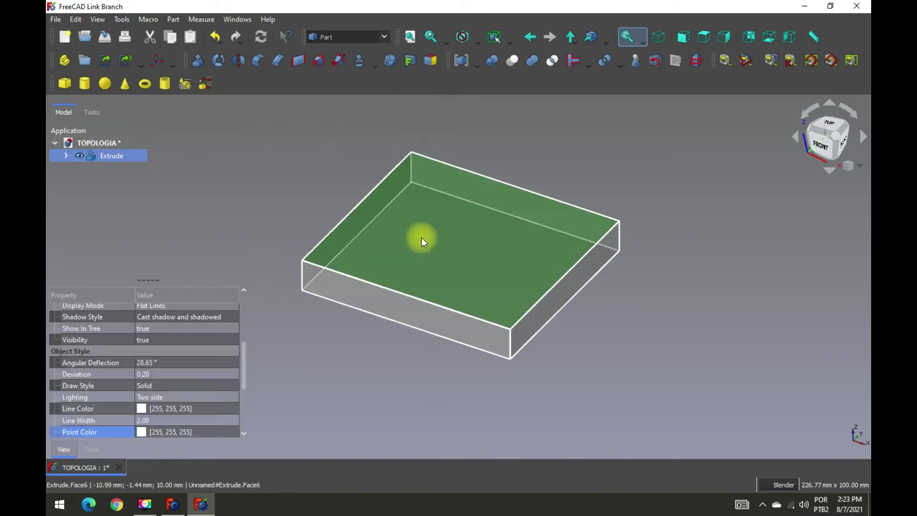
Sketch a smaller rectangle attached flat on the first block's top face
{"action": "left_click", "coordinate": [383, 37]}
{"action": "left_click", "coordinate": [332, 204]}
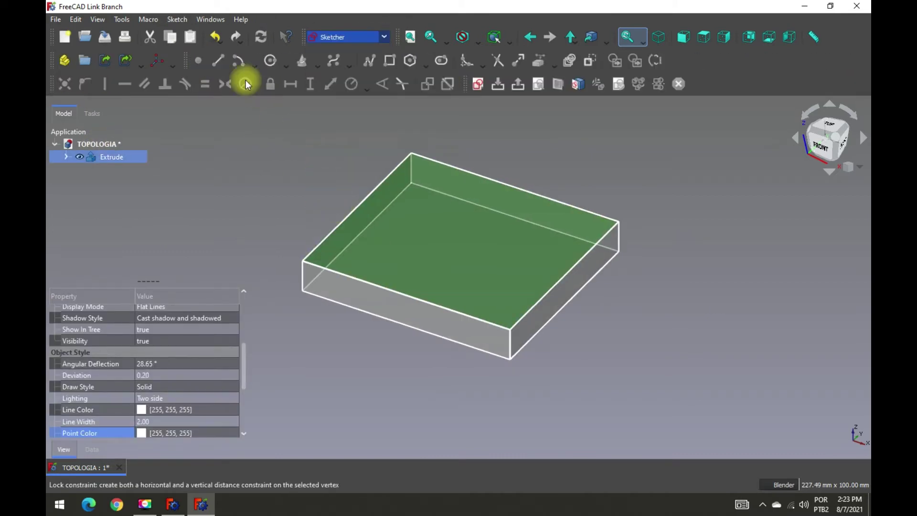
{"action": "left_click", "coordinate": [472, 85]}
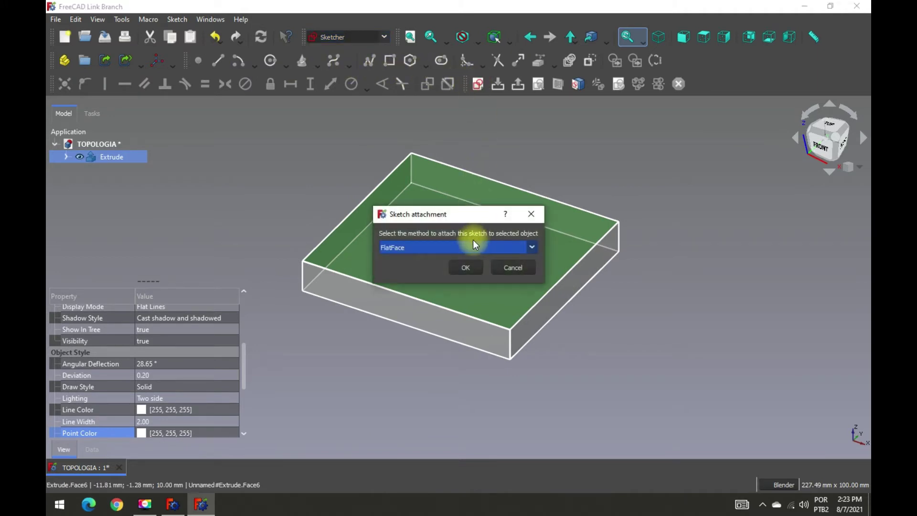
{"action": "left_click", "coordinate": [464, 269]}
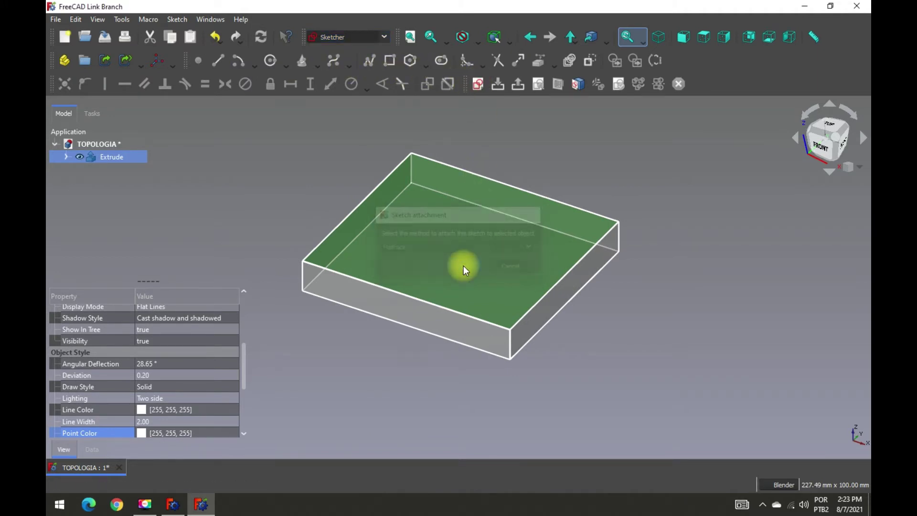
{"action": "left_click", "coordinate": [390, 61]}
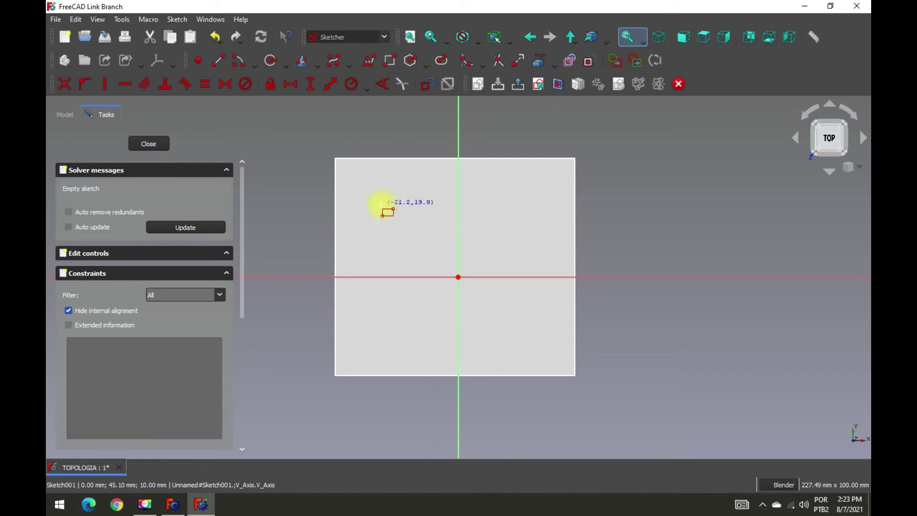
{"action": "left_click", "coordinate": [535, 338]}
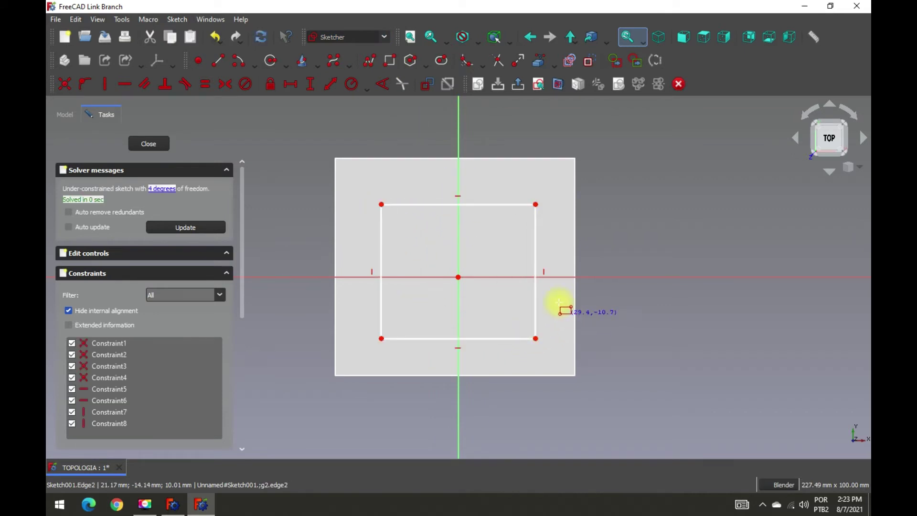
{"action": "left_click", "coordinate": [148, 144]}
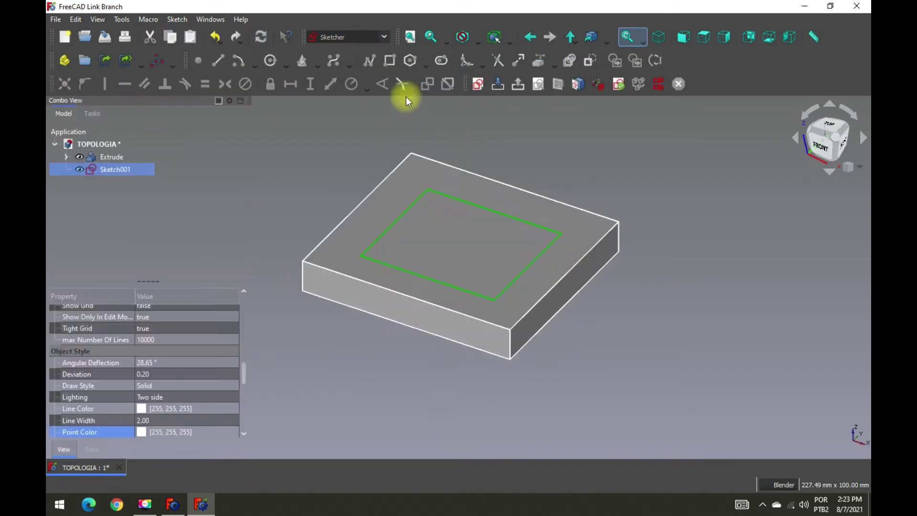
Extrude the smaller rectangle upward in Part to create the second block, Extrude001
{"action": "left_click", "coordinate": [377, 37]}
{"action": "left_click", "coordinate": [321, 129]}
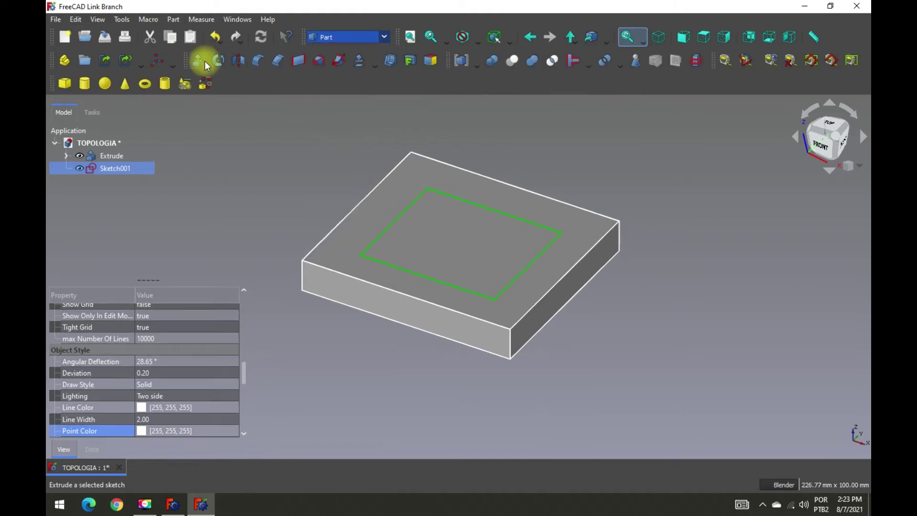
{"action": "left_click", "coordinate": [199, 61]}
{"action": "left_click", "coordinate": [102, 143]}
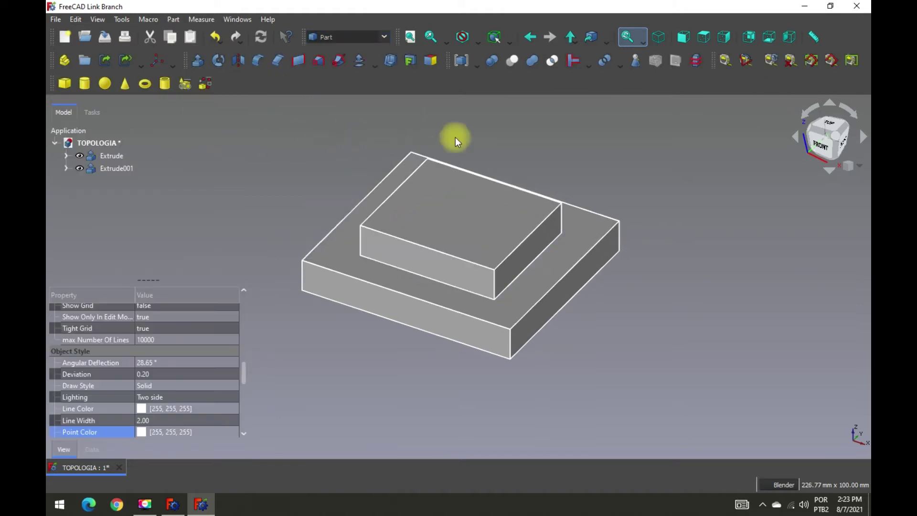
{"action": "left_click", "coordinate": [466, 202]}
Sketch an even smaller rectangle attached flat on the second block's top face
{"action": "left_click", "coordinate": [384, 37]}
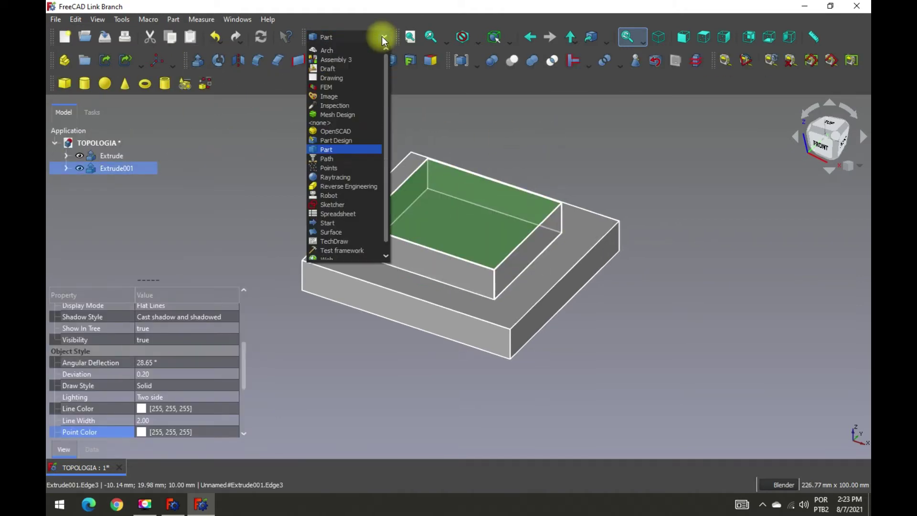
{"action": "left_click", "coordinate": [329, 201]}
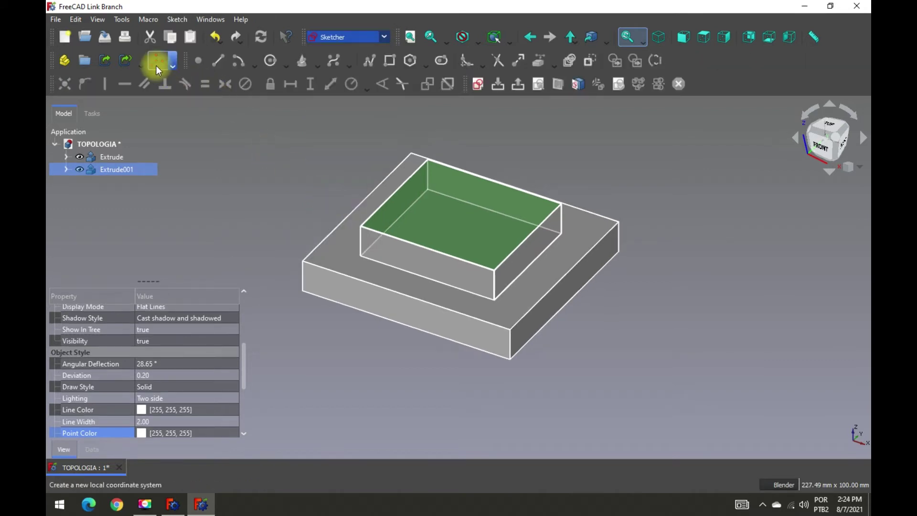
{"action": "left_click", "coordinate": [478, 85]}
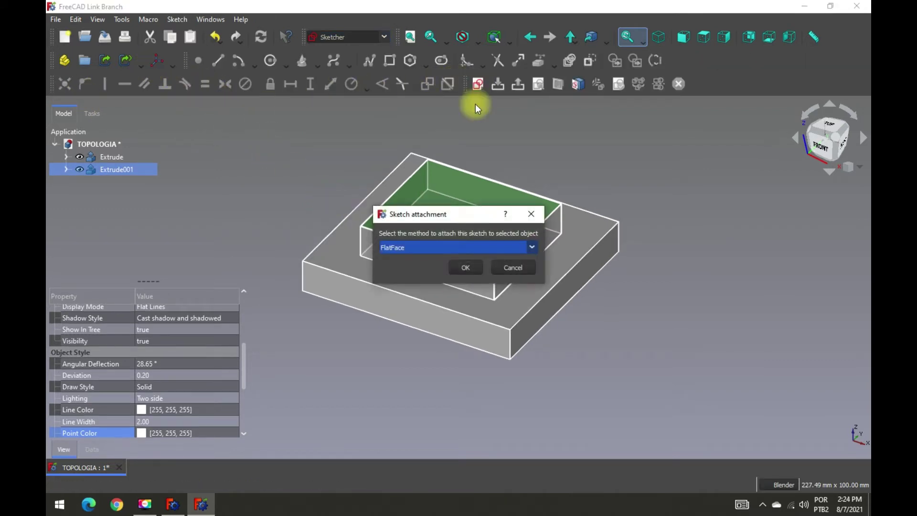
{"action": "left_click", "coordinate": [466, 265]}
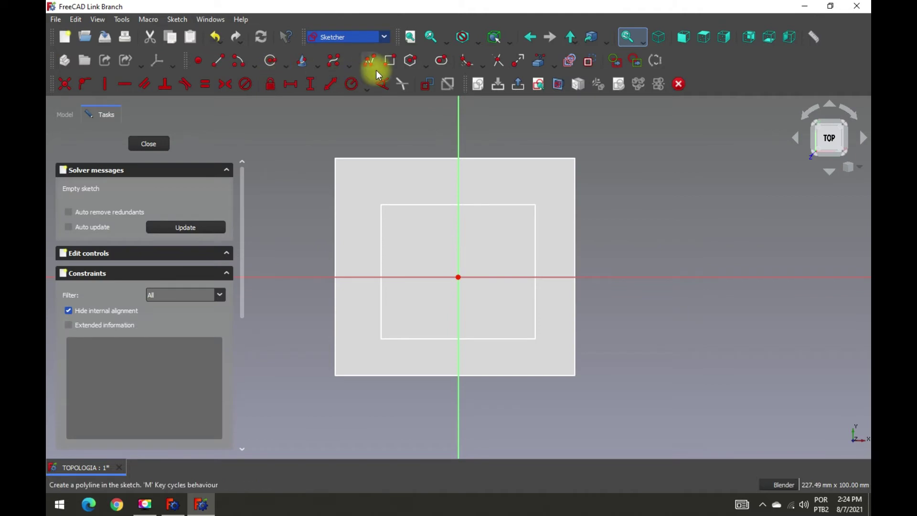
{"action": "left_click", "coordinate": [389, 60]}
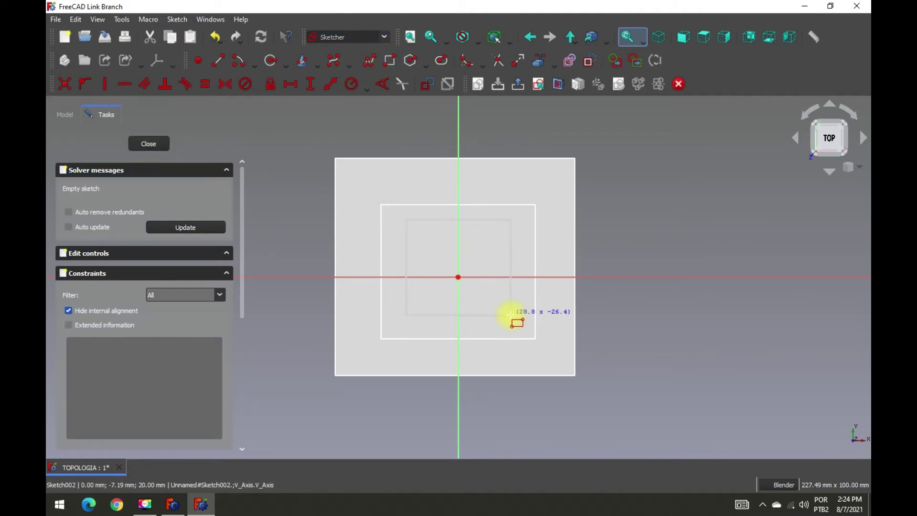
{"action": "left_click", "coordinate": [510, 316]}
{"action": "left_click", "coordinate": [148, 143]}
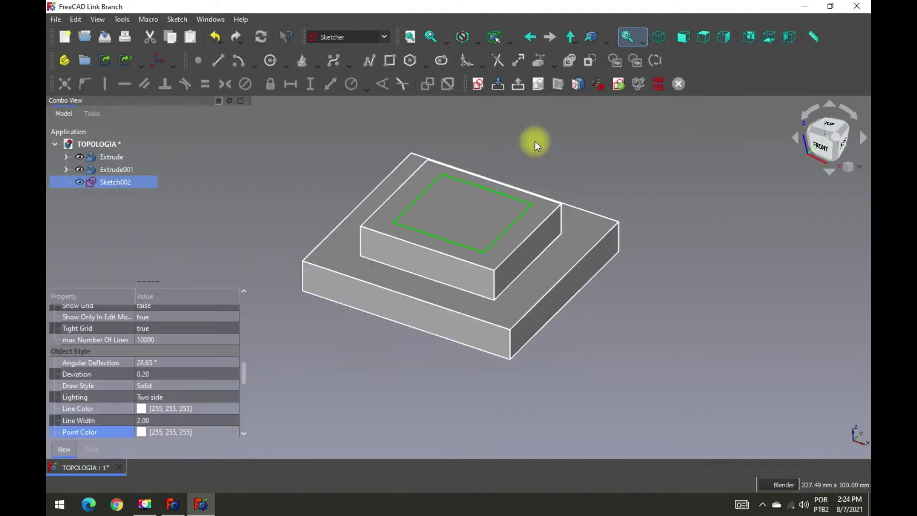
Extrude the third rectangle in Part to create the top box, Extrude002
{"action": "left_click", "coordinate": [384, 37]}
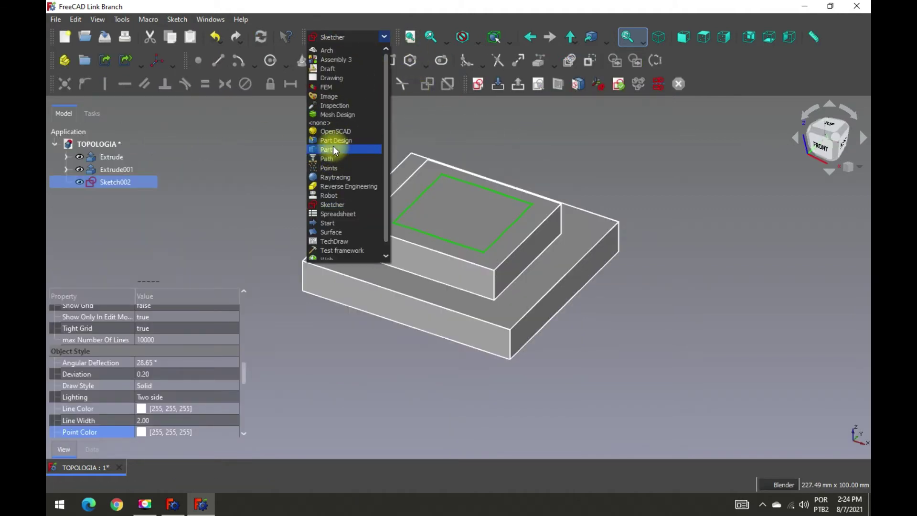
{"action": "left_click", "coordinate": [335, 142]}
{"action": "left_click", "coordinate": [198, 60]}
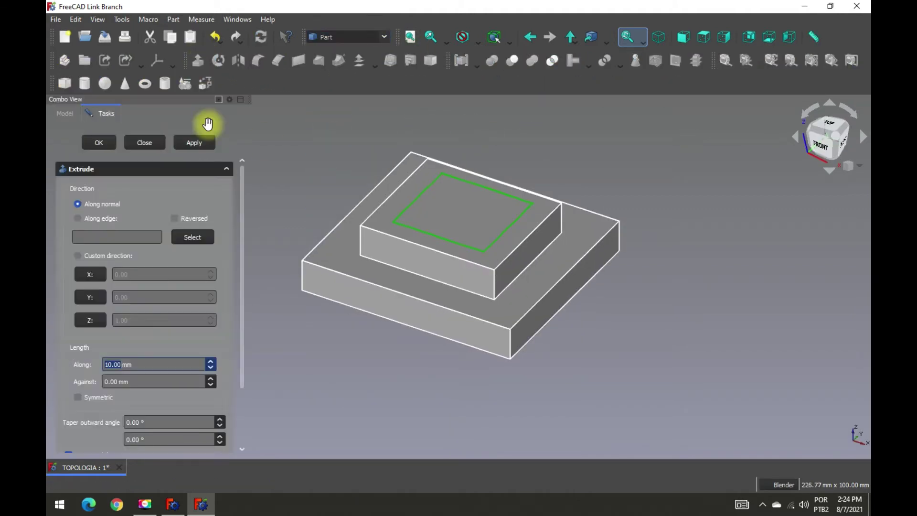
{"action": "left_click", "coordinate": [96, 141]}
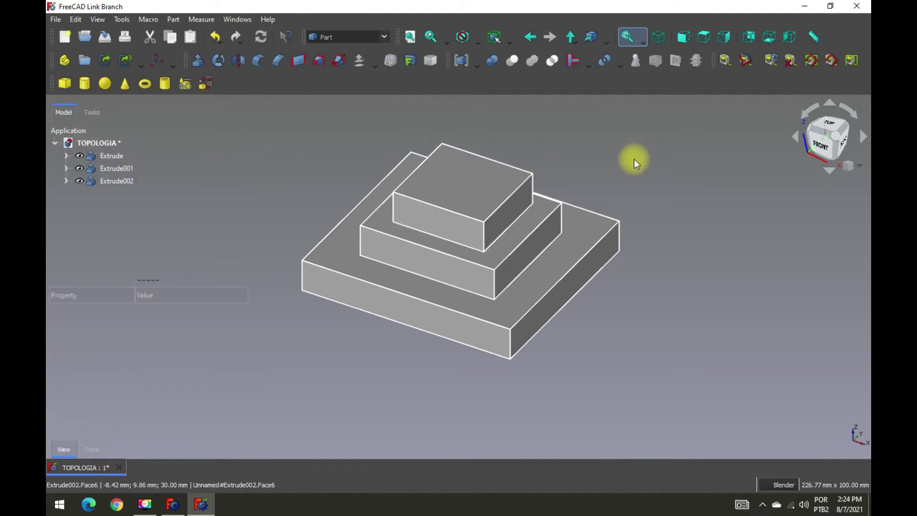
{"action": "scroll", "coordinate": [513, 188], "scroll_direction": "down", "scroll_amount": 2}
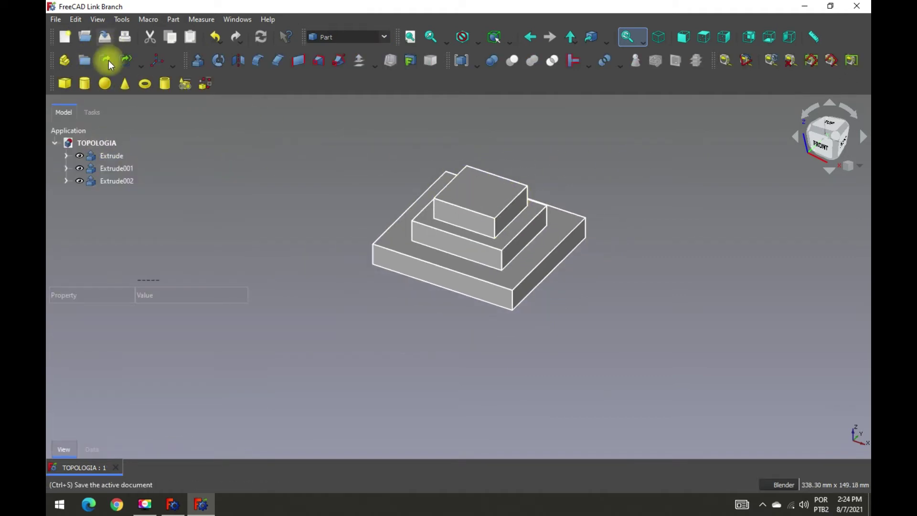
Select Extrude, Extrude001 and Extrude002 and set their Line Color to black
{"action": "left_click", "coordinate": [111, 155]}
{"action": "left_click", "coordinate": [104, 182]}
{"action": "left_click", "coordinate": [109, 155], "text": "ctrl"}
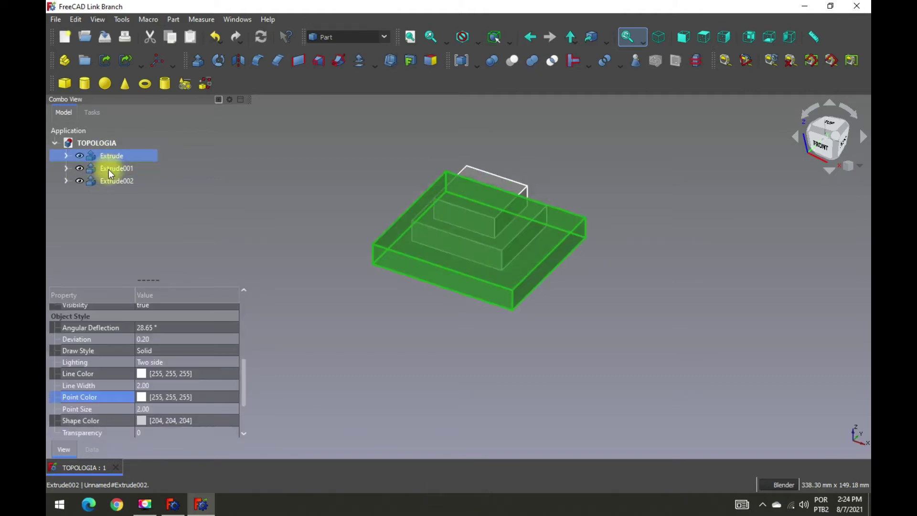
{"action": "left_click", "coordinate": [141, 372]}
{"action": "left_click", "coordinate": [198, 375]}
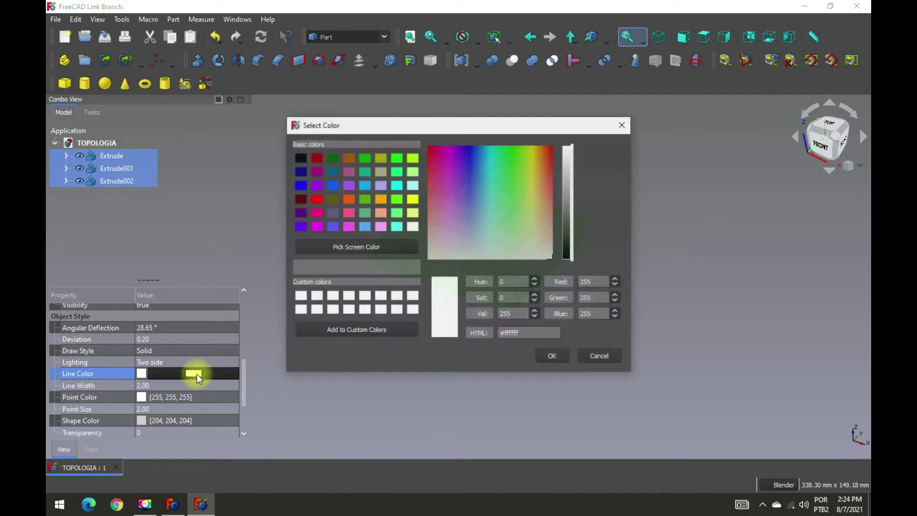
{"action": "left_click", "coordinate": [299, 157]}
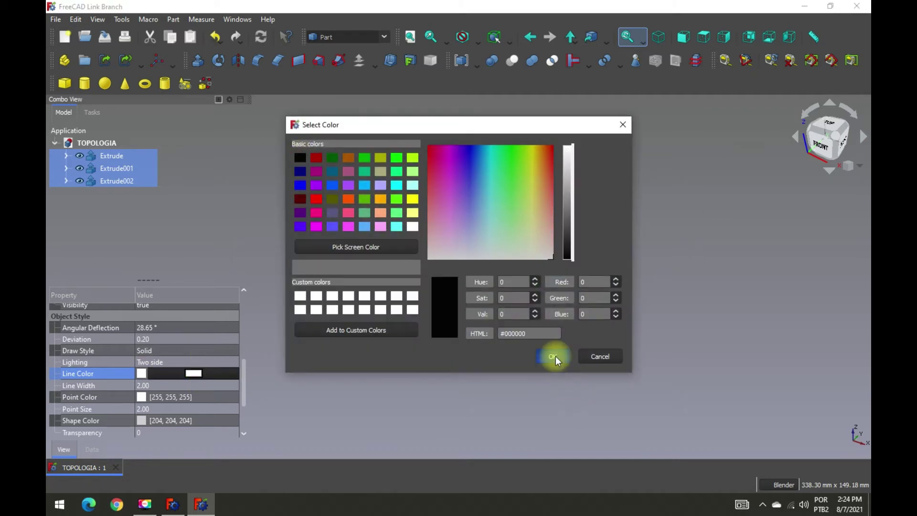
{"action": "left_click", "coordinate": [553, 357]}
Change the three boxes' Point Color with the colour picker, then clear the selection
{"action": "left_click", "coordinate": [139, 397]}
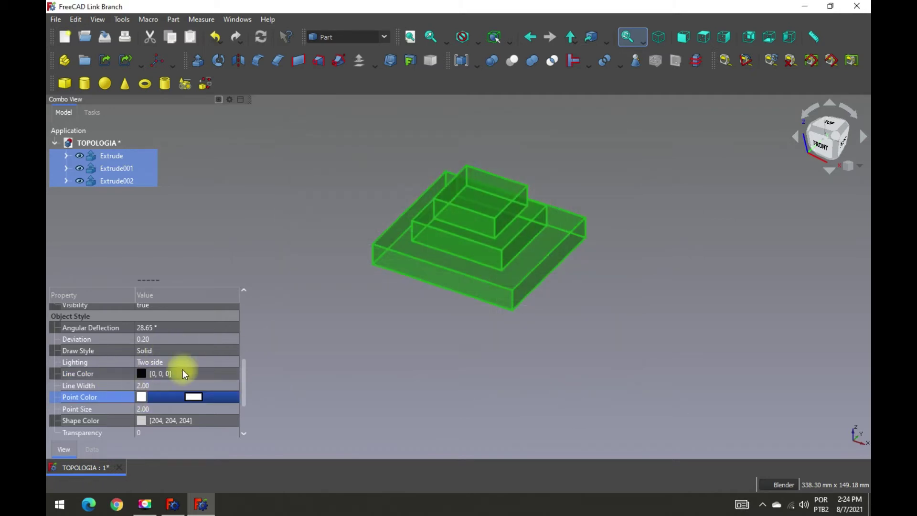
{"action": "left_click", "coordinate": [193, 396]}
{"action": "left_click", "coordinate": [299, 158]}
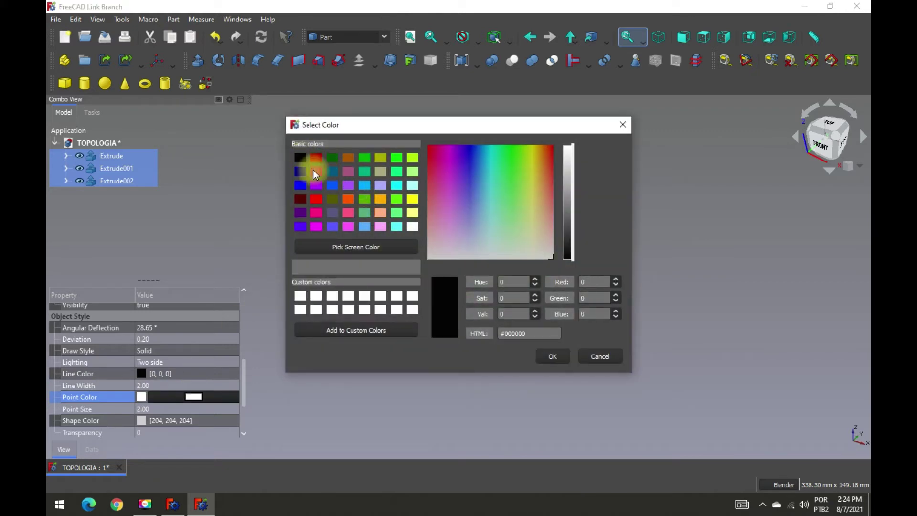
{"action": "left_click", "coordinate": [552, 356]}
{"action": "left_click", "coordinate": [653, 247]}
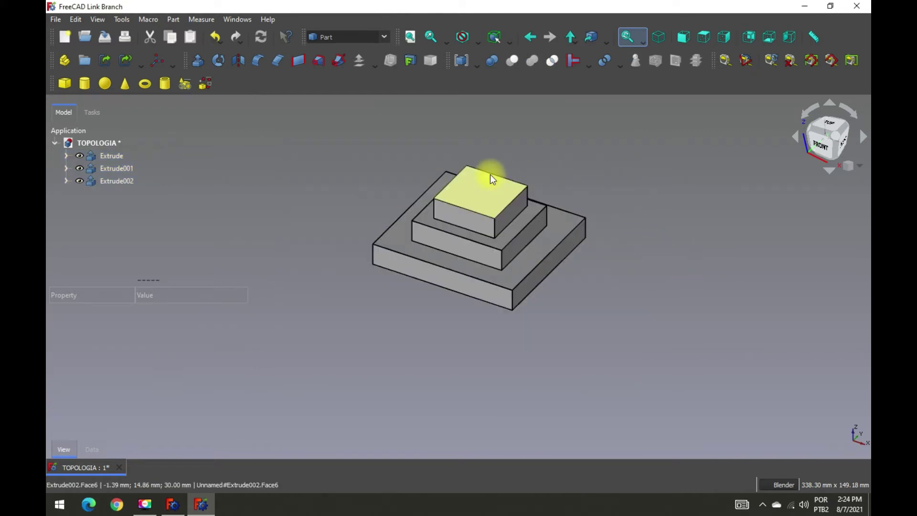
{"action": "scroll", "coordinate": [491, 173], "scroll_direction": "up", "scroll_amount": 1}
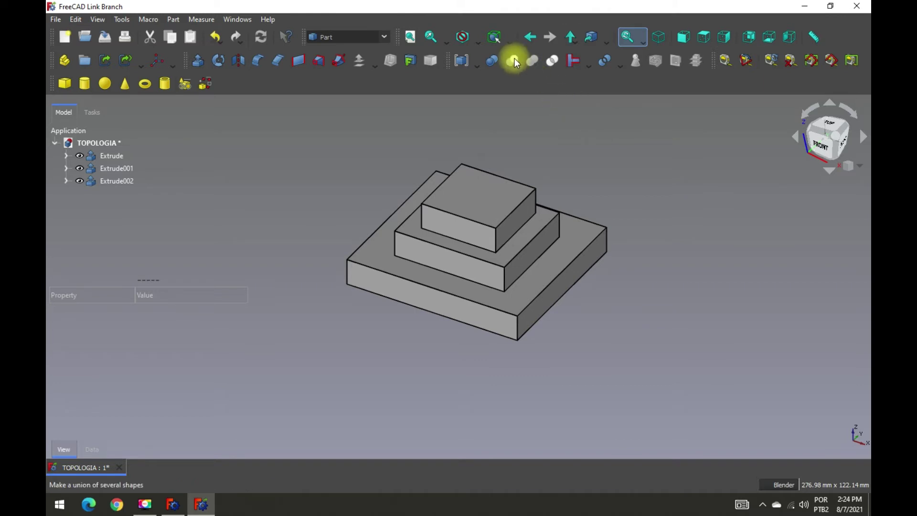
Switch the draw style to Shadow and save TOPOLOGIA
{"action": "left_click", "coordinate": [470, 37]}
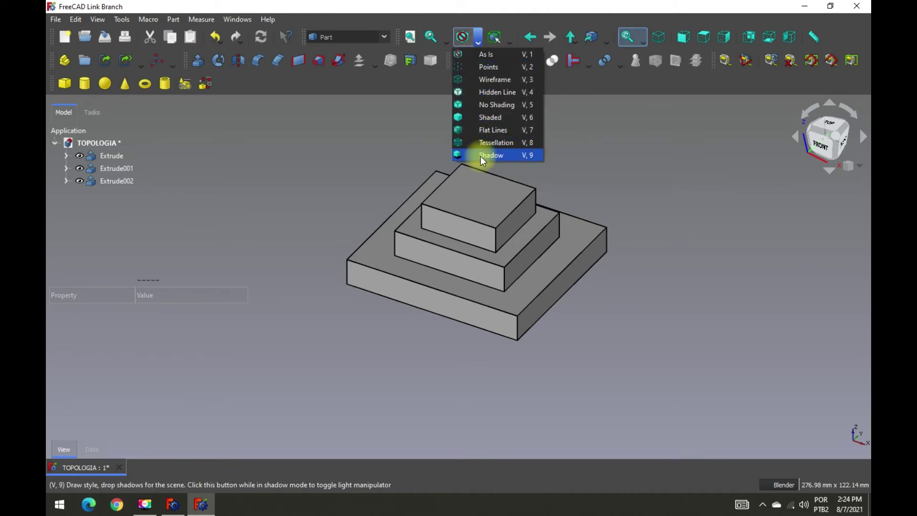
{"action": "left_click", "coordinate": [490, 155]}
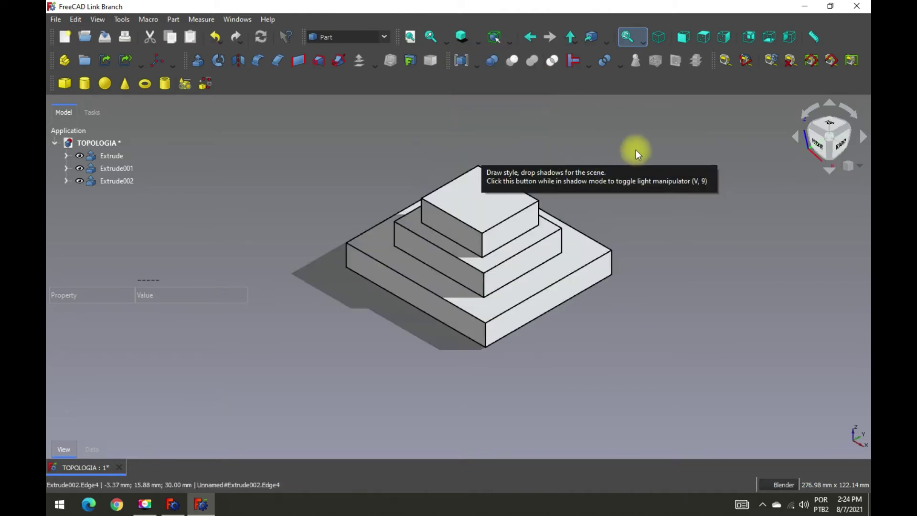
{"action": "left_click", "coordinate": [105, 36]}
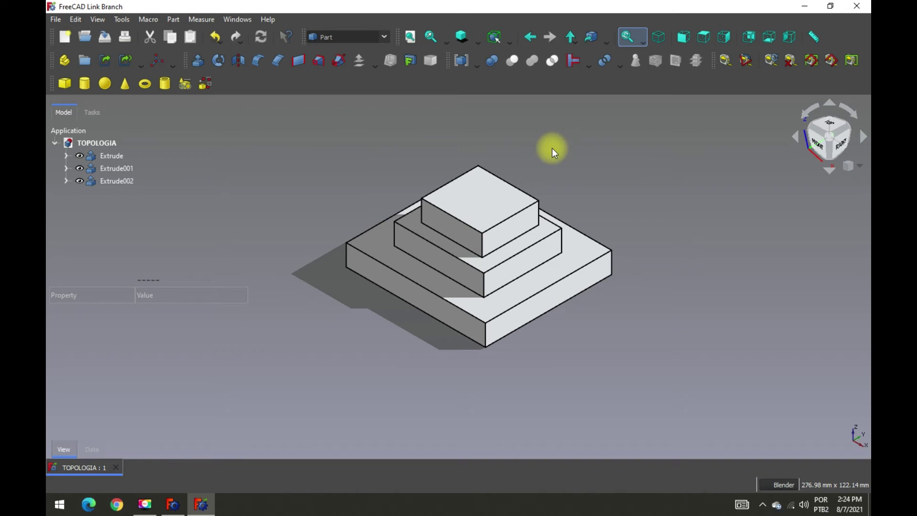
{"action": "scroll", "coordinate": [540, 233], "scroll_direction": "up", "scroll_amount": 1}
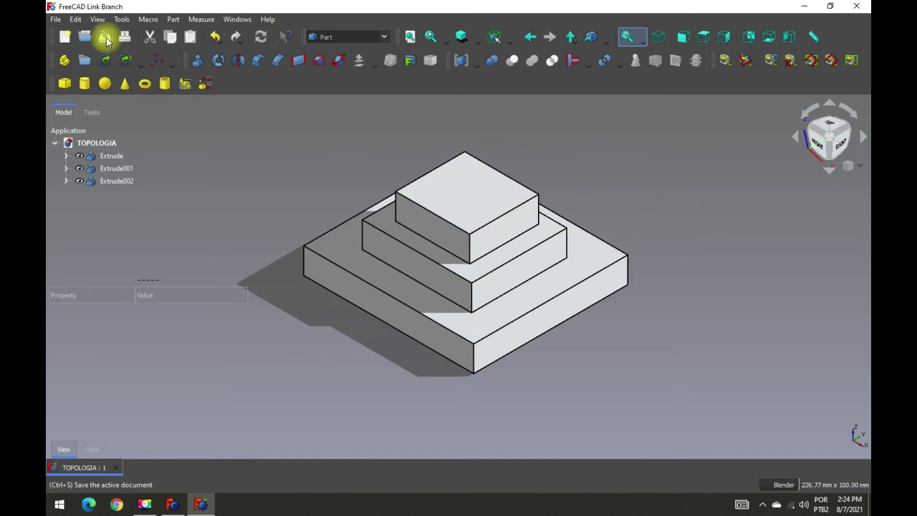
Open TOPOLOGIA.FCStd in FreeCAD 0.19, then open Sketch001 for editing in Link Branch
{"action": "left_click", "coordinate": [173, 505]}
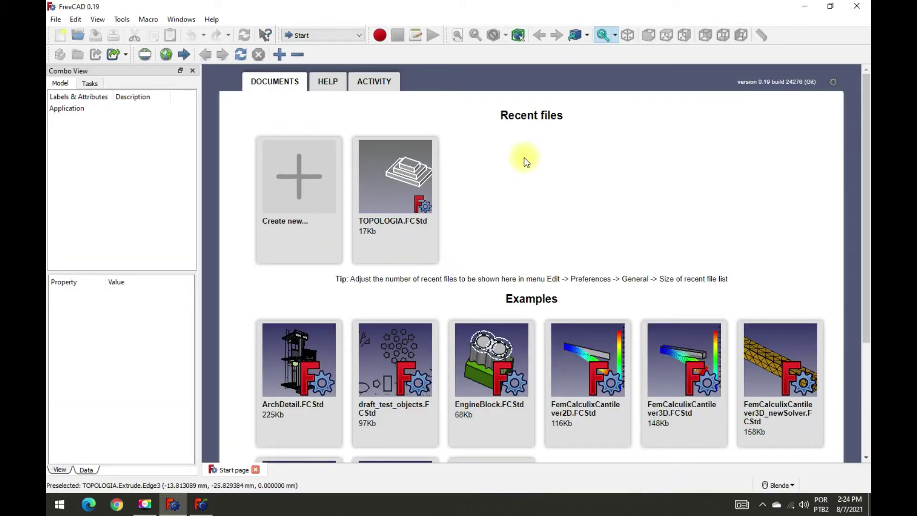
{"action": "left_click", "coordinate": [78, 37]}
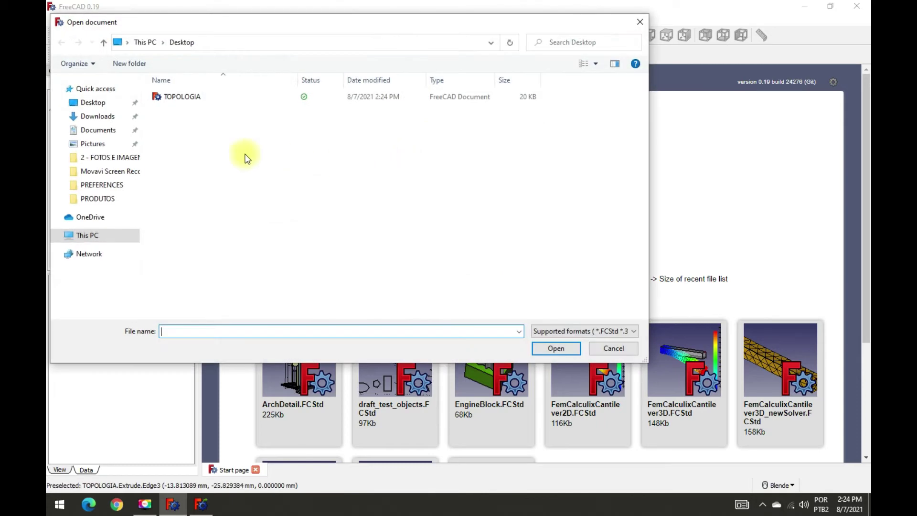
{"action": "left_click", "coordinate": [174, 97]}
{"action": "left_click", "coordinate": [550, 346]}
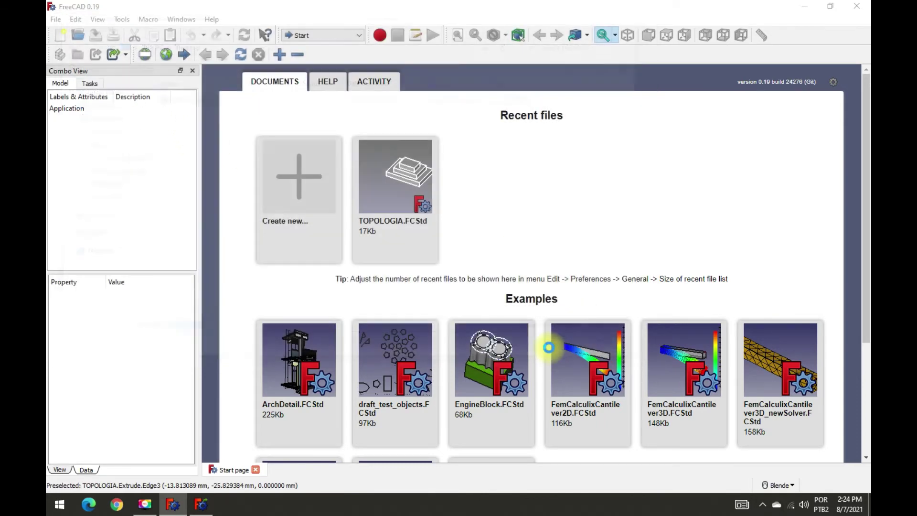
{"action": "scroll", "coordinate": [759, 181], "scroll_direction": "up", "scroll_amount": 1}
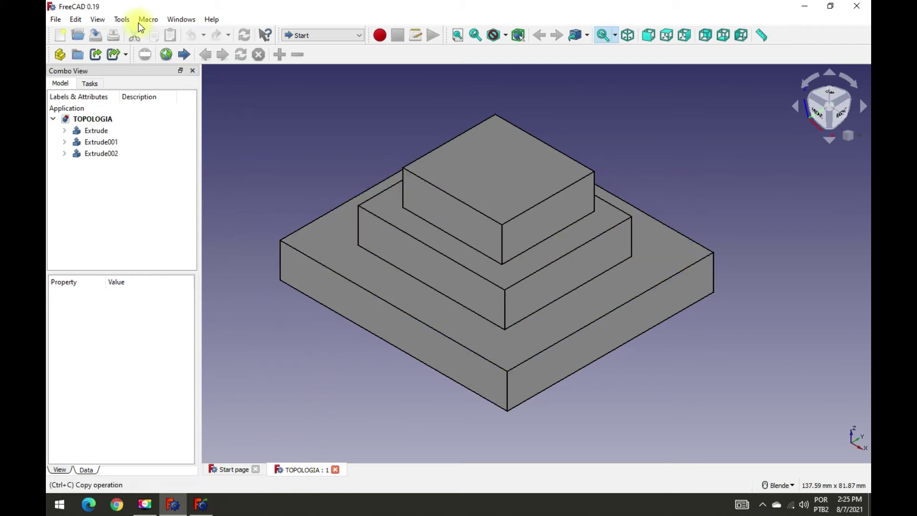
{"action": "left_click", "coordinate": [200, 503]}
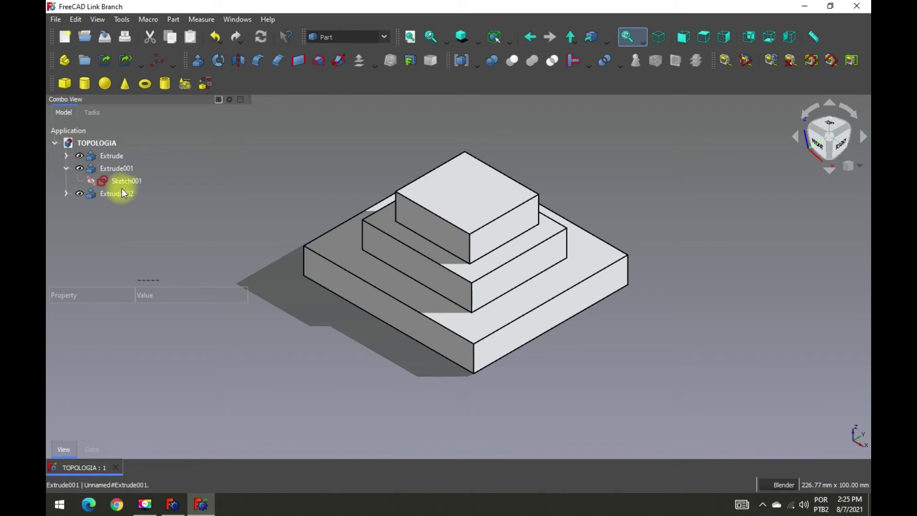
{"action": "double_click", "coordinate": [126, 182]}
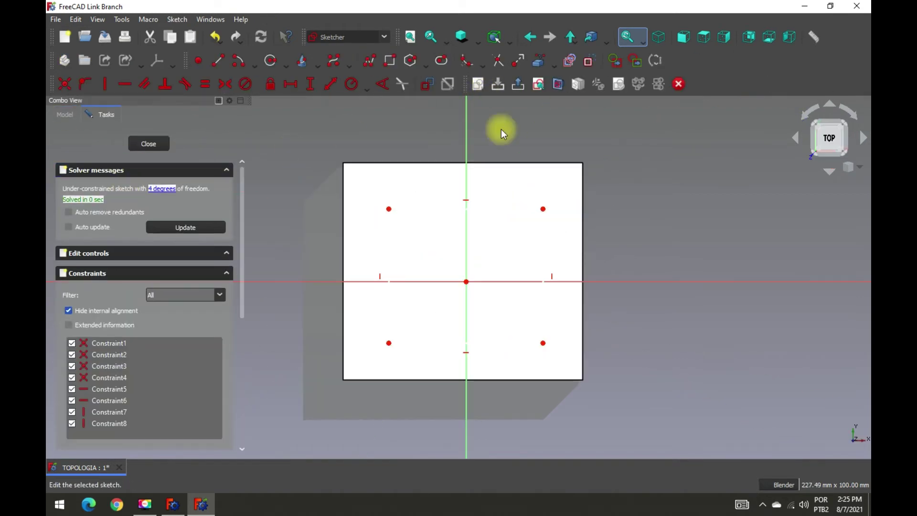
Draw a circle centred on Sketch001's origin and close the sketch
{"action": "middle_click_drag", "start_coordinate": [467, 171], "coordinate": [410, 149]}
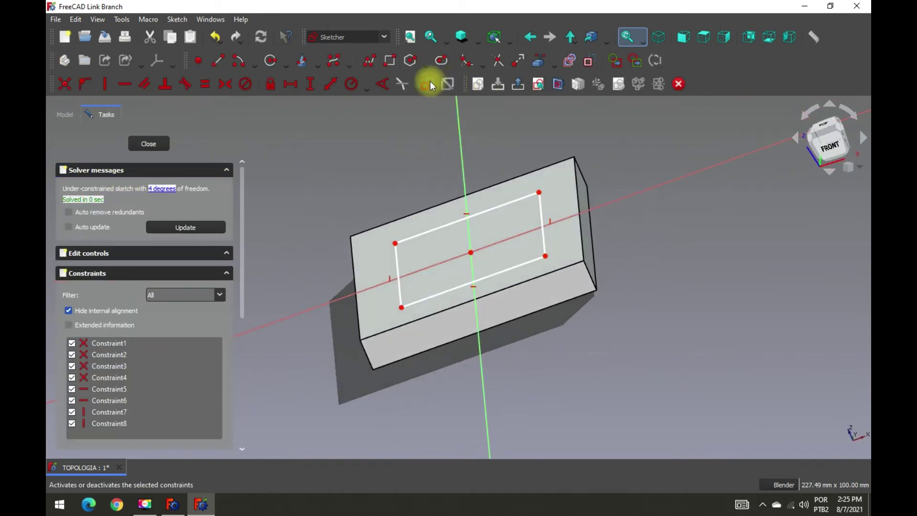
{"action": "left_click", "coordinate": [271, 61]}
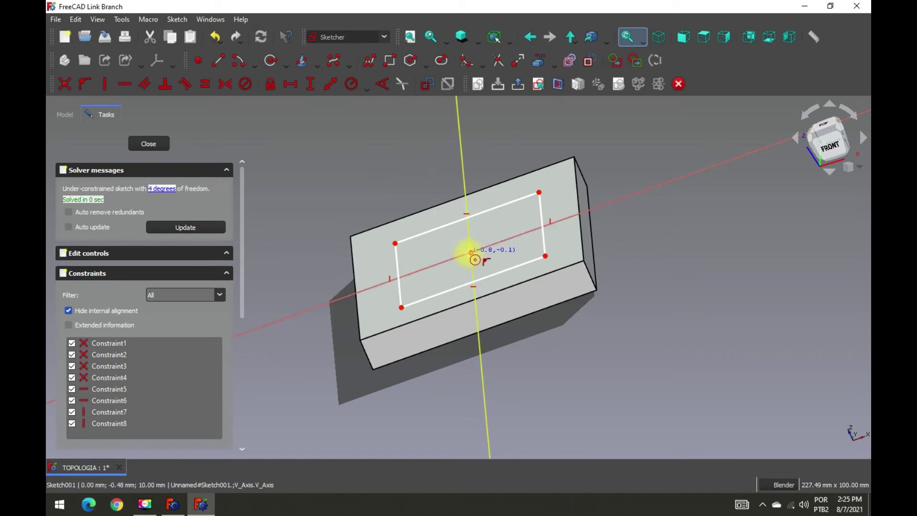
{"action": "left_click", "coordinate": [470, 252]}
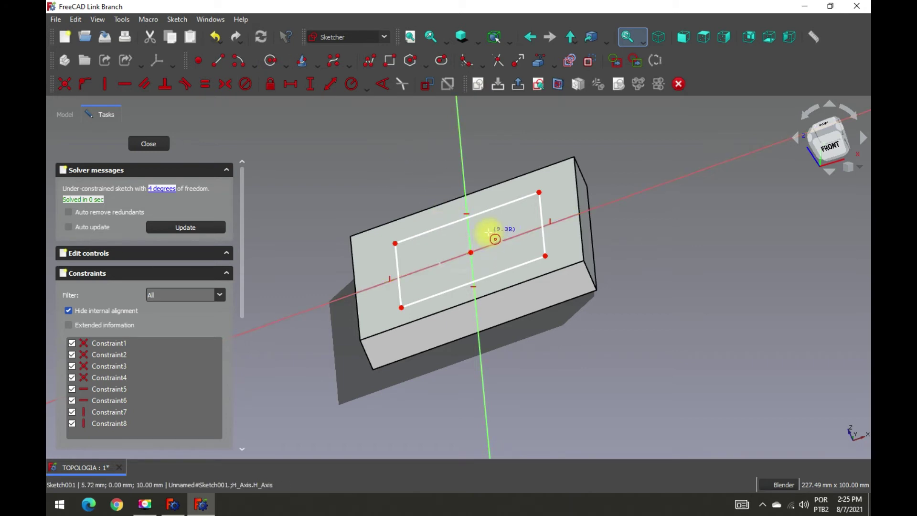
{"action": "left_click", "coordinate": [496, 236]}
{"action": "left_click", "coordinate": [148, 144]}
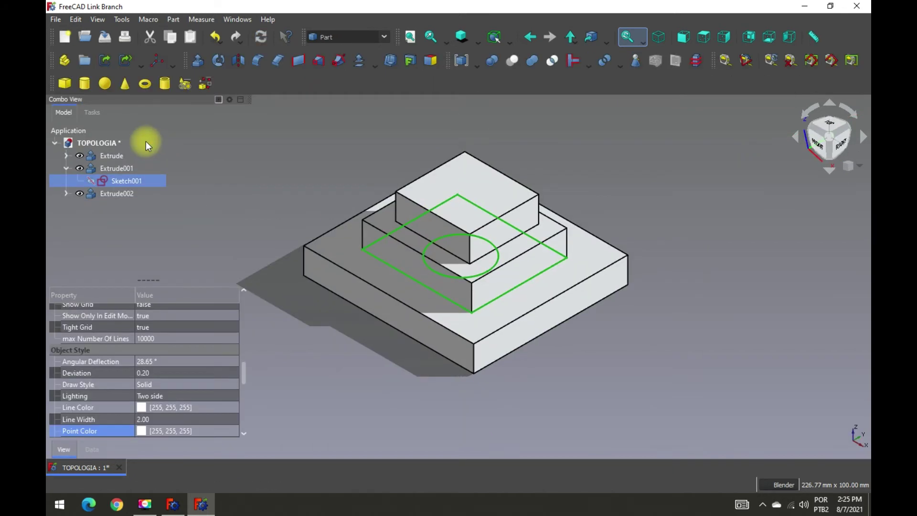
{"action": "left_click", "coordinate": [365, 150]}
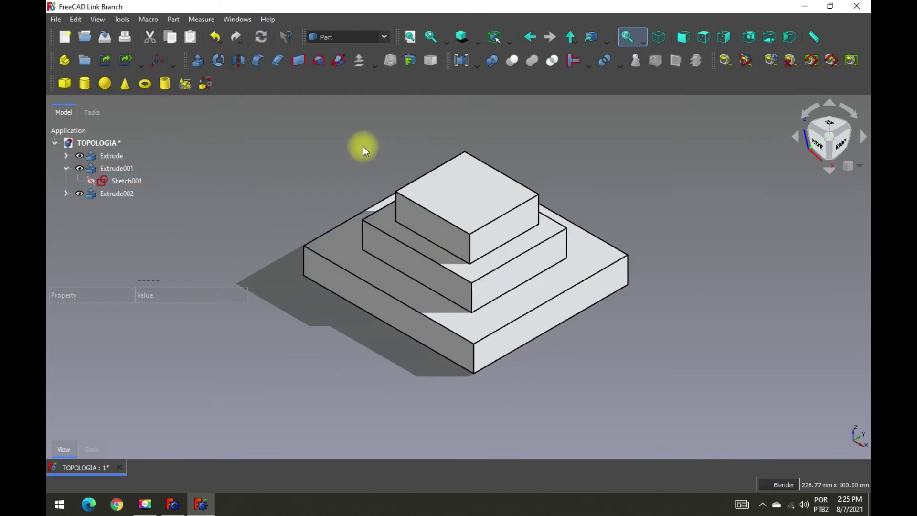
Hide and re-show Extrude002 to inspect Extrude001's hole, then switch to FreeCAD 0.19
{"action": "left_click", "coordinate": [104, 195]}
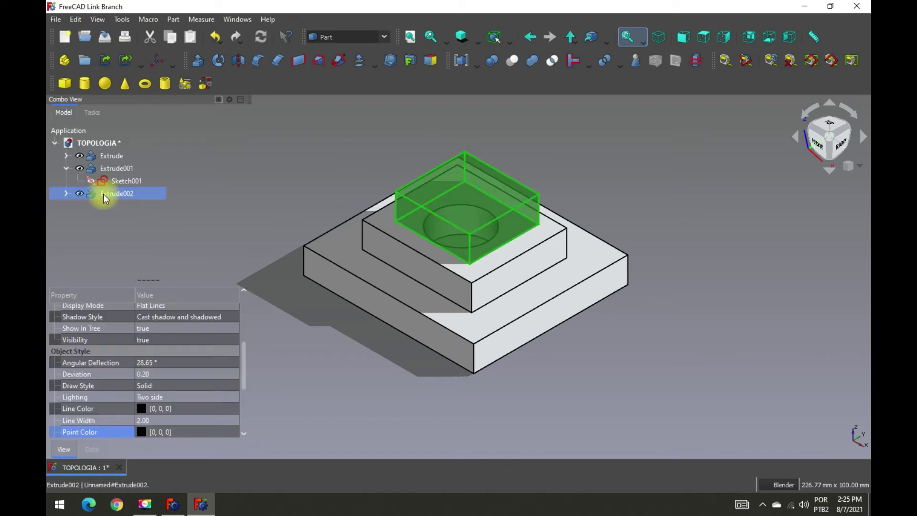
{"action": "key", "text": "space"}
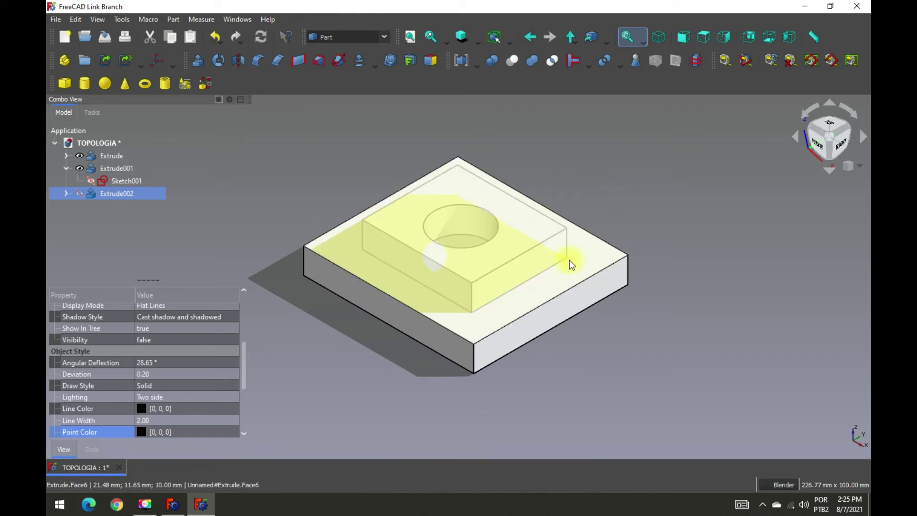
{"action": "left_click", "coordinate": [113, 203]}
{"action": "key", "text": "space"}
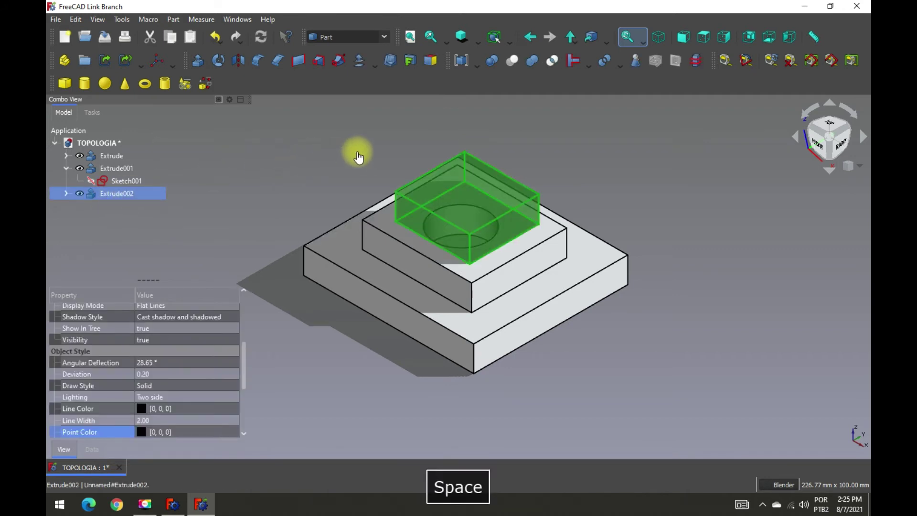
{"action": "left_click", "coordinate": [358, 149]}
{"action": "left_click", "coordinate": [67, 168]}
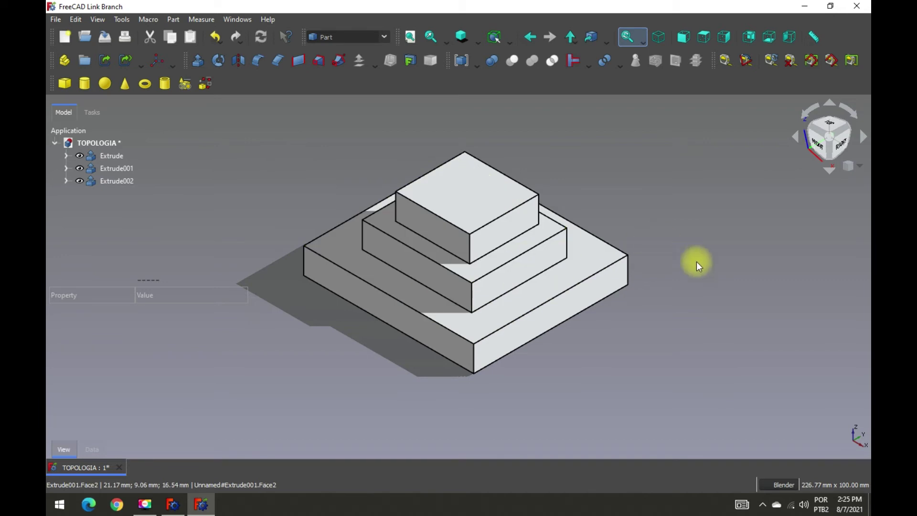
{"action": "left_click", "coordinate": [173, 505]}
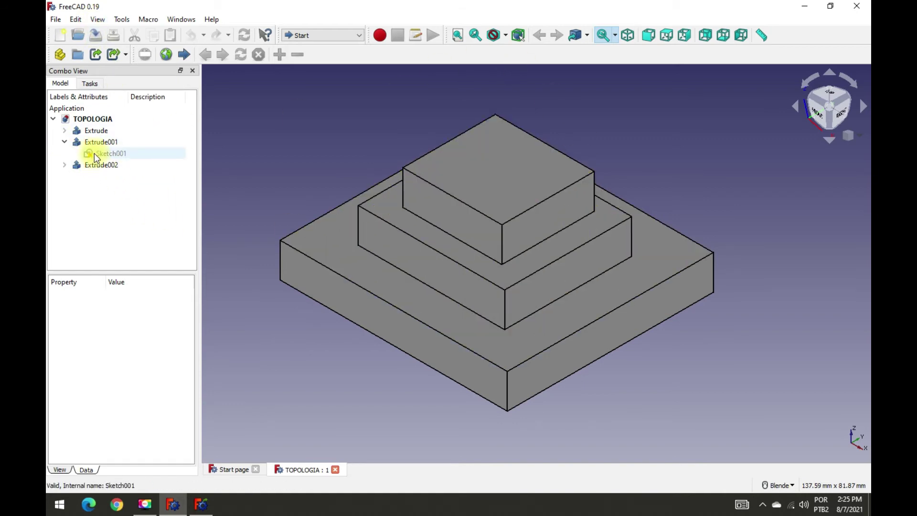
In FreeCAD 0.19, add a circle at Sketch001's origin and close the sketch
{"action": "double_click", "coordinate": [107, 154]}
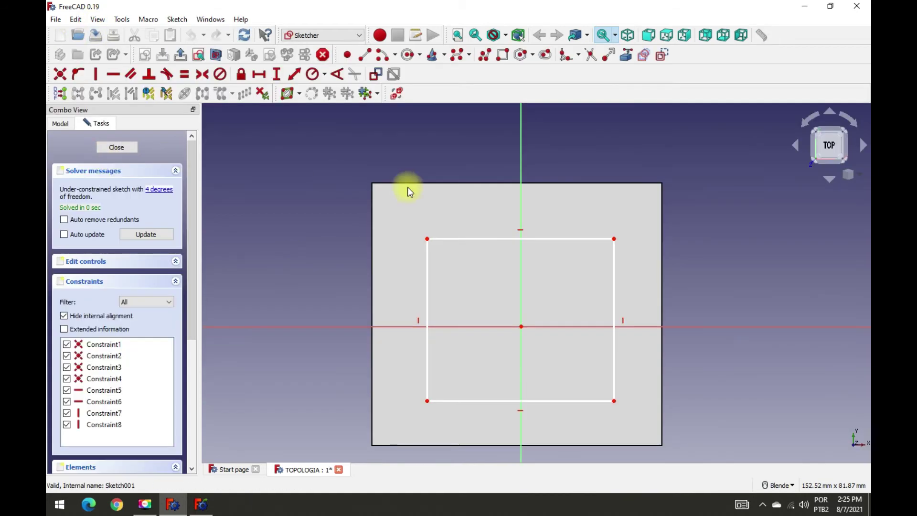
{"action": "left_click", "coordinate": [408, 54]}
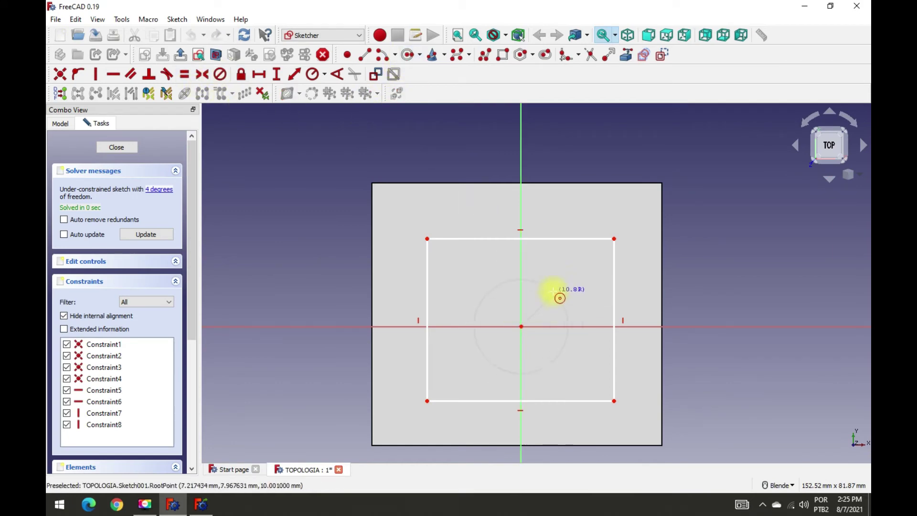
{"action": "left_click", "coordinate": [111, 149]}
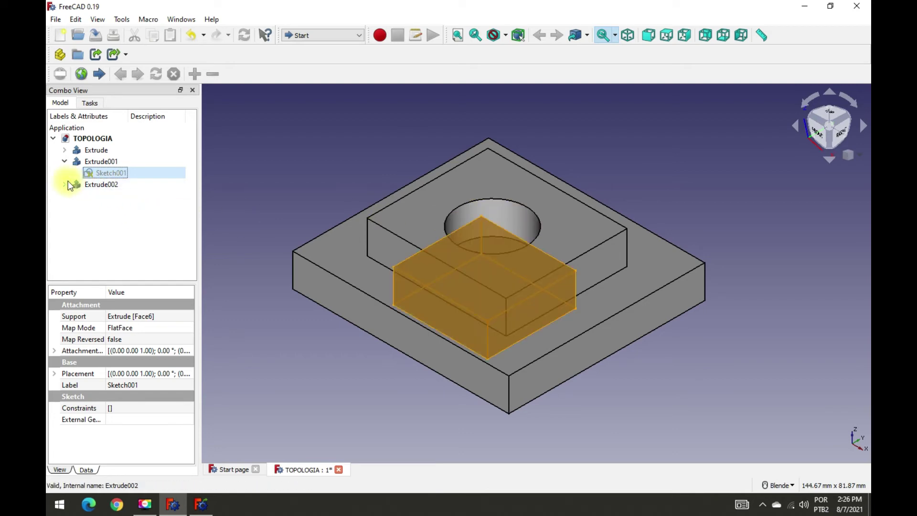
{"action": "double_click", "coordinate": [106, 199]}
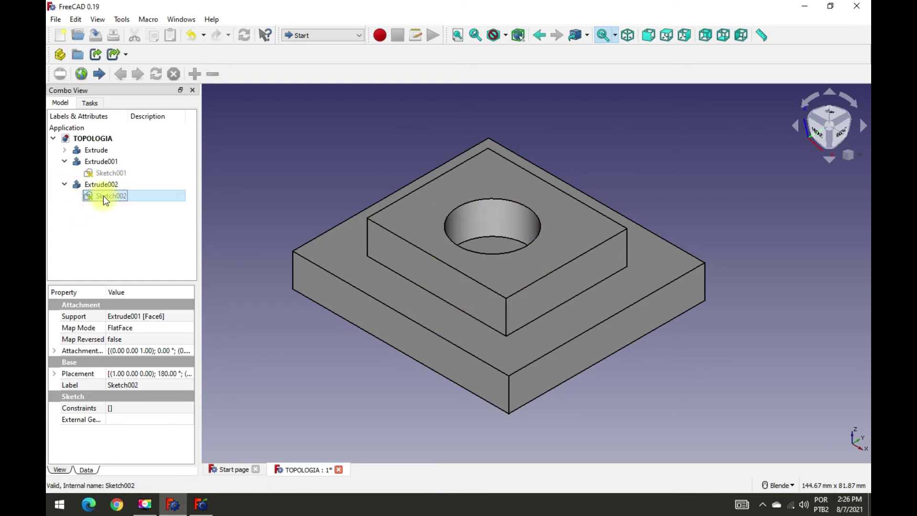
{"action": "mouse_move", "coordinate": [530, 352]}
{"action": "middle_mouse_down"}
{"action": "mouse_move", "coordinate": [458, 246]}
{"action": "mouse_move", "coordinate": [468, 248]}
{"action": "middle_mouse_up"}
{"action": "left_click", "coordinate": [115, 148]}
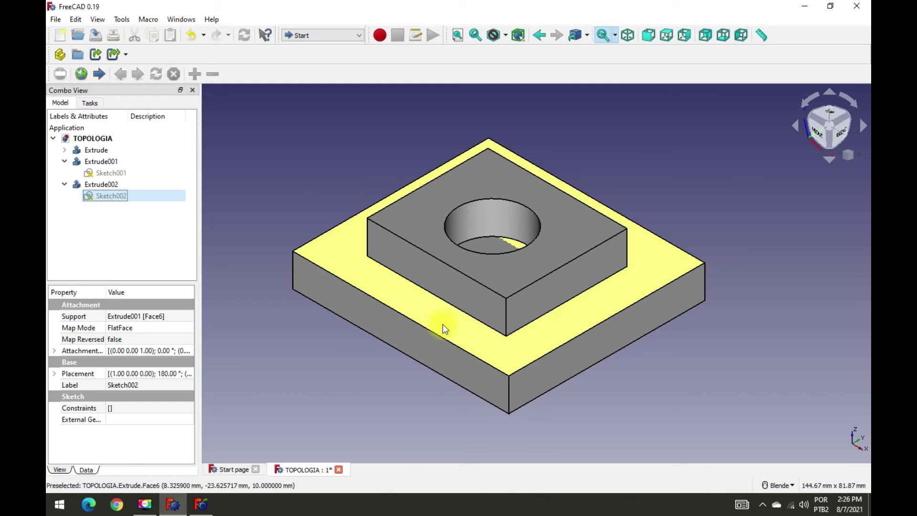
{"action": "left_click", "coordinate": [201, 503]}
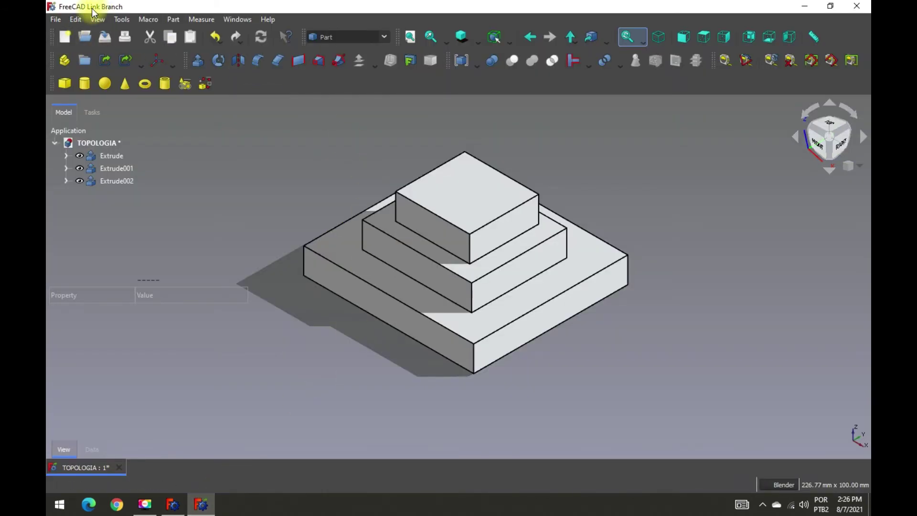
{"action": "left_click", "coordinate": [173, 504]}
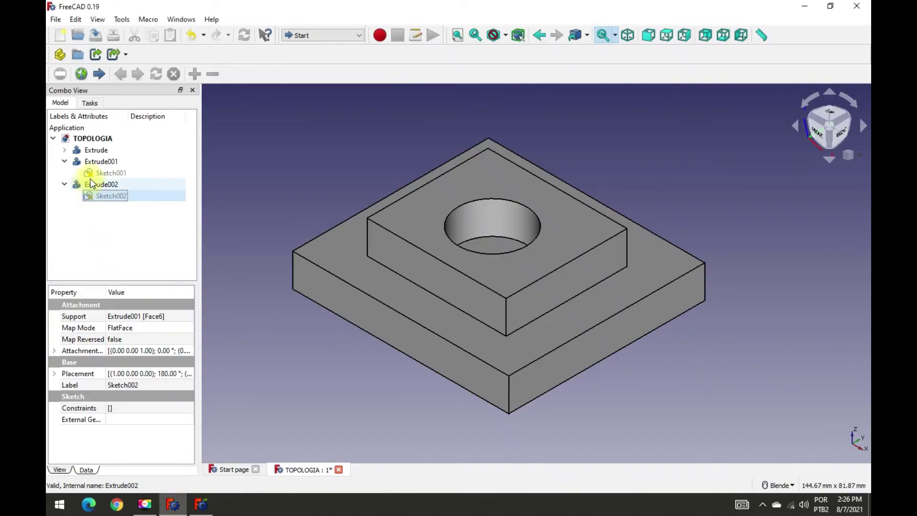
In FreeCAD 0.19, delete the hole circle from Sketch001 so the middle step is solid
{"action": "double_click", "coordinate": [103, 173]}
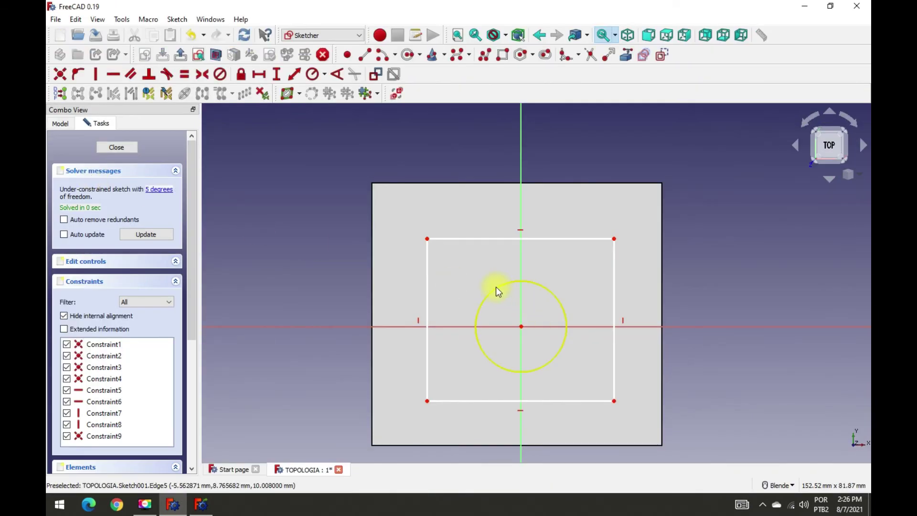
{"action": "left_click", "coordinate": [497, 291]}
{"action": "key", "text": "Delete"}
{"action": "left_click", "coordinate": [118, 148]}
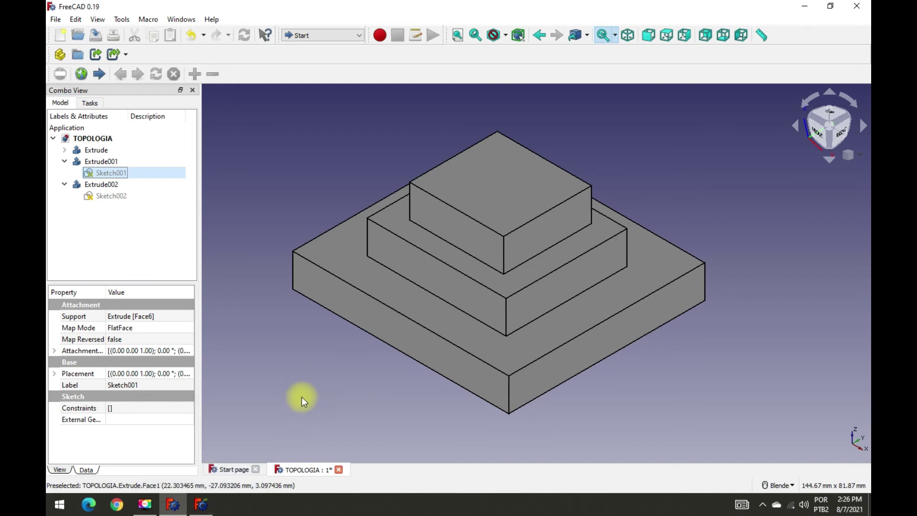
{"action": "left_click", "coordinate": [201, 506]}
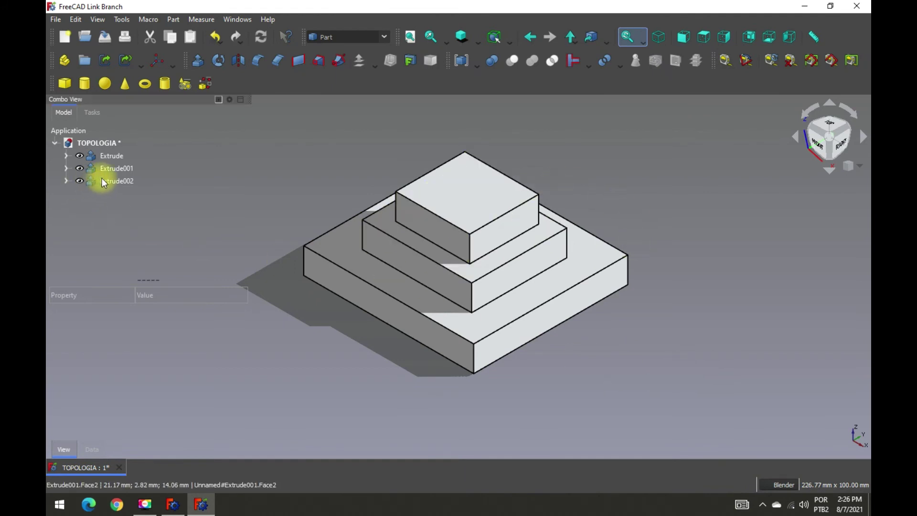
Hide the top block Extrude002 and select the hole's top edge in the middle step
{"action": "left_click", "coordinate": [119, 183]}
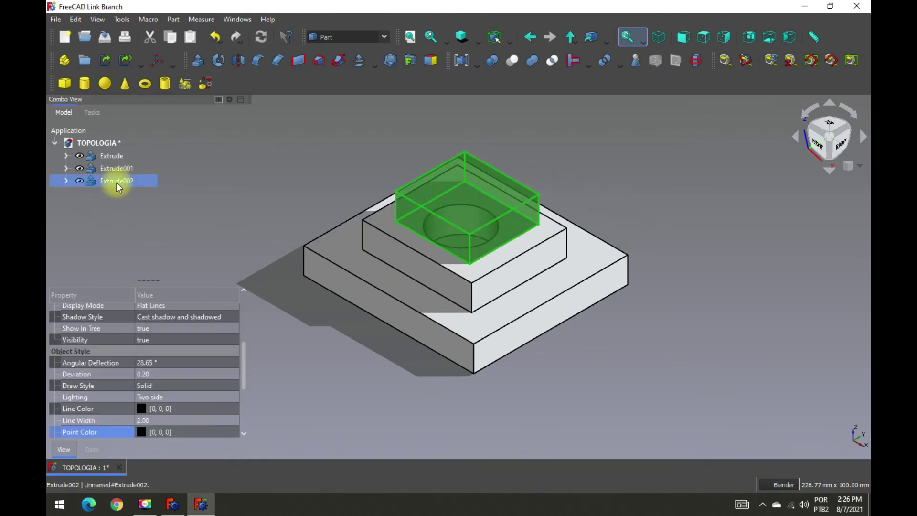
{"action": "key", "text": "space"}
{"action": "left_click", "coordinate": [297, 149]}
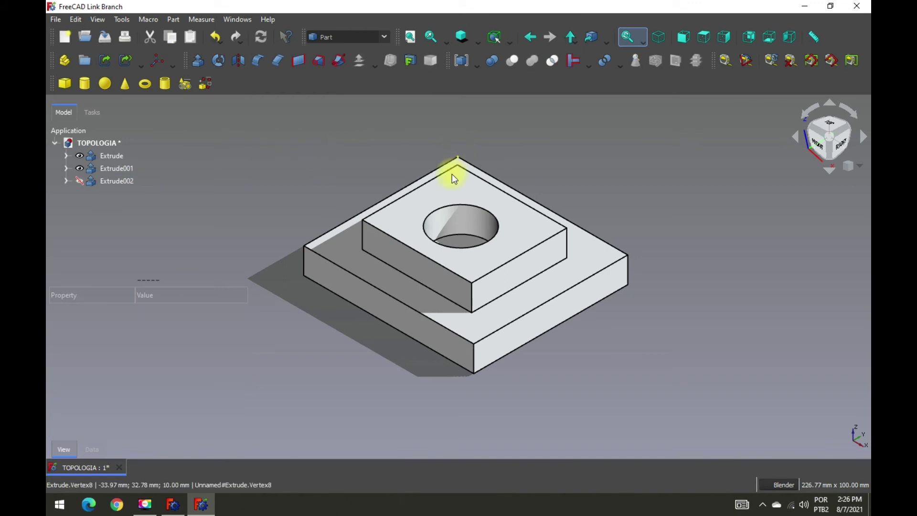
{"action": "left_click", "coordinate": [440, 214]}
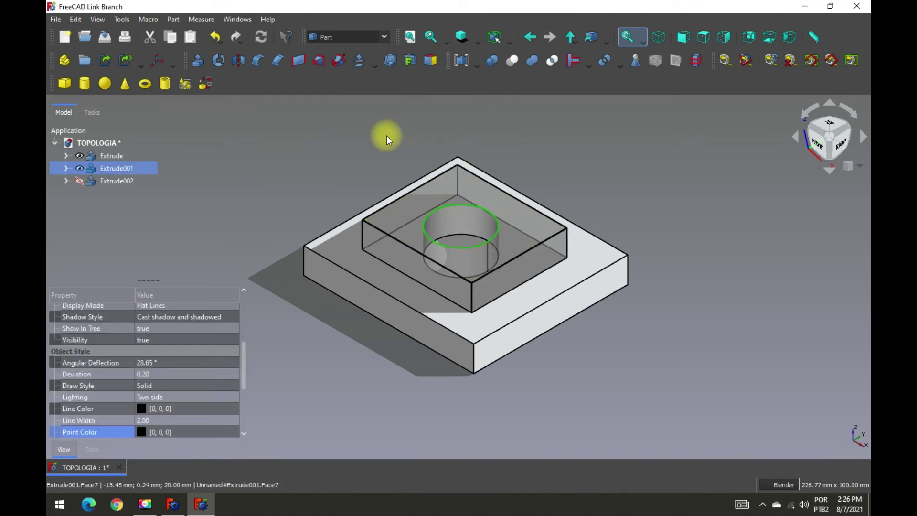
Chamfer the hole's top edge with a 1.00 mm length
{"action": "left_click", "coordinate": [277, 61]}
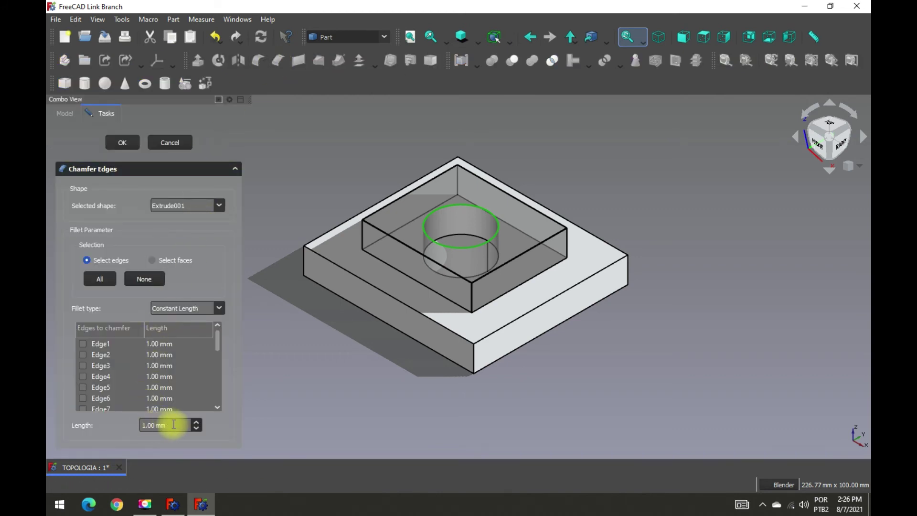
{"action": "left_click_drag", "start_coordinate": [173, 424], "coordinate": [130, 421]}
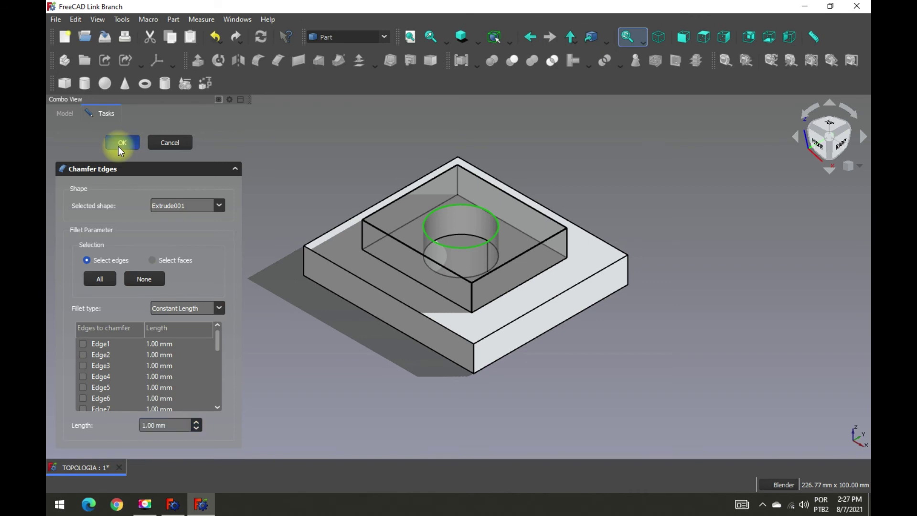
{"action": "left_click", "coordinate": [122, 142]}
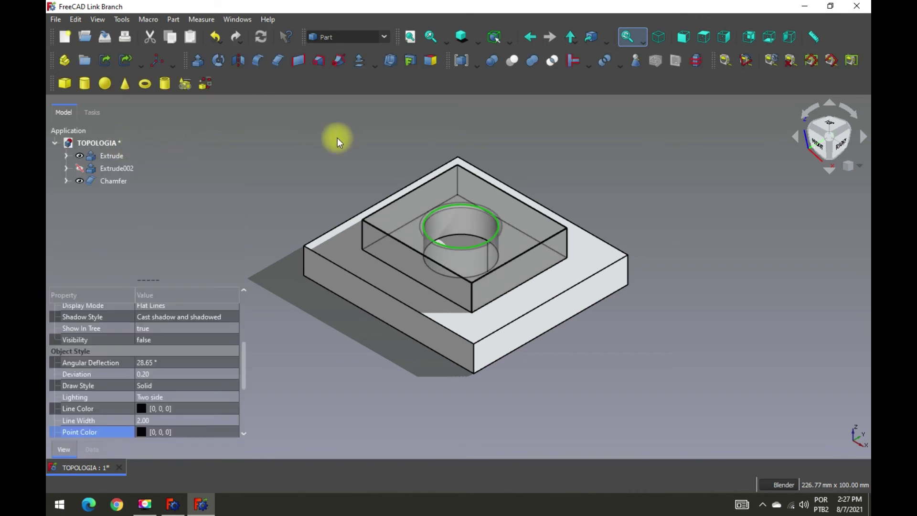
Make the top block Extrude002 visible again
{"action": "left_click", "coordinate": [96, 168]}
{"action": "key", "text": "space"}
{"action": "left_click", "coordinate": [262, 156]}
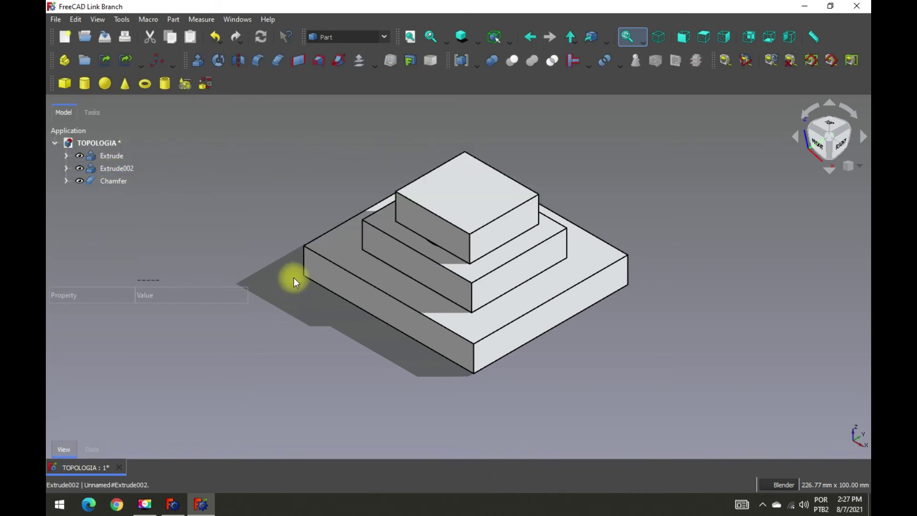
{"action": "left_click", "coordinate": [69, 169]}
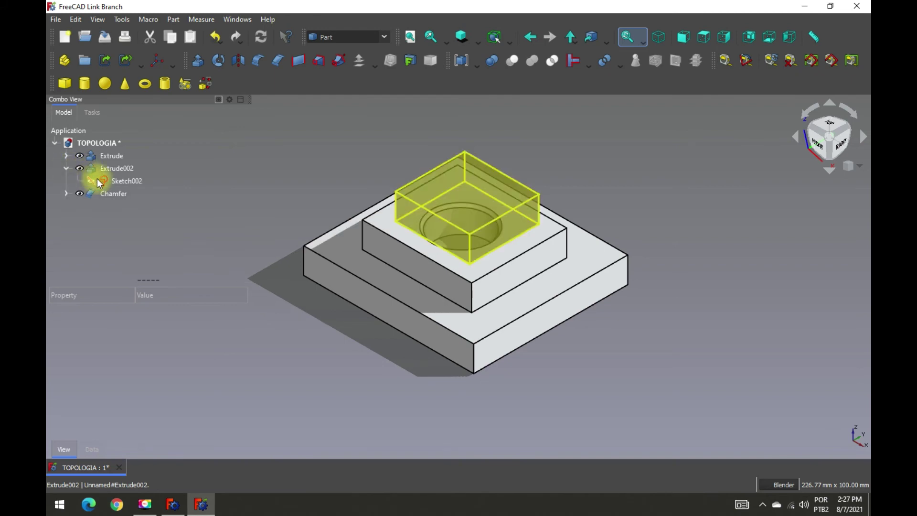
Stretch Sketch002's rectangle right edge outward so the top block overhangs the middle step
{"action": "double_click", "coordinate": [115, 182]}
{"action": "mouse_move", "coordinate": [512, 249]}
{"action": "middle_mouse_down"}
{"action": "mouse_move", "coordinate": [512, 199]}
{"action": "mouse_move", "coordinate": [483, 163]}
{"action": "mouse_move", "coordinate": [485, 190]}
{"action": "mouse_move", "coordinate": [449, 285]}
{"action": "middle_mouse_up"}
{"action": "scroll", "coordinate": [448, 285], "scroll_direction": "up", "scroll_amount": 2}
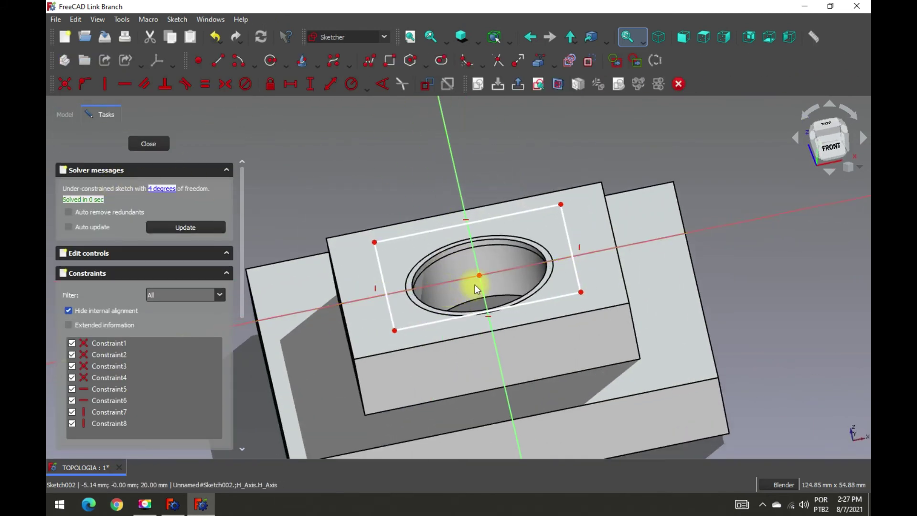
{"action": "scroll", "coordinate": [573, 281], "scroll_direction": "down", "scroll_amount": 1}
{"action": "scroll", "coordinate": [588, 290], "scroll_direction": "up", "scroll_amount": 1}
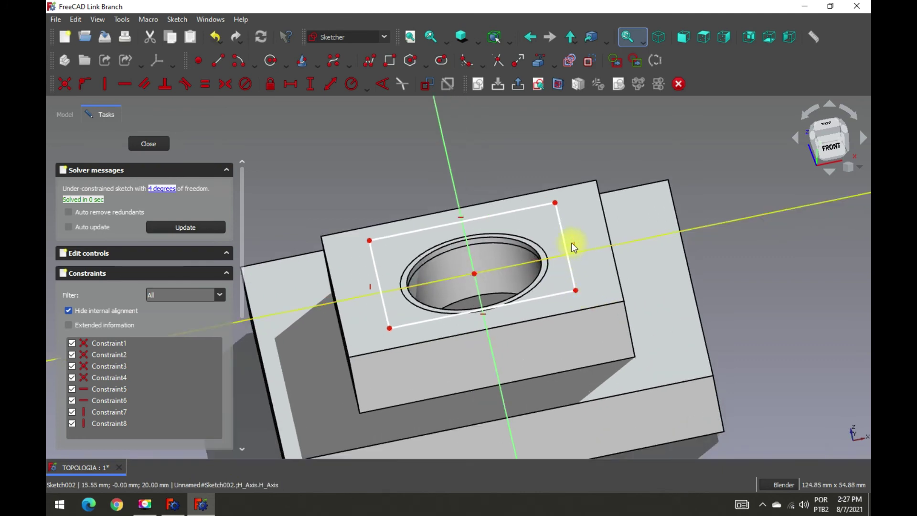
{"action": "left_click_drag", "start_coordinate": [563, 240], "coordinate": [638, 230]}
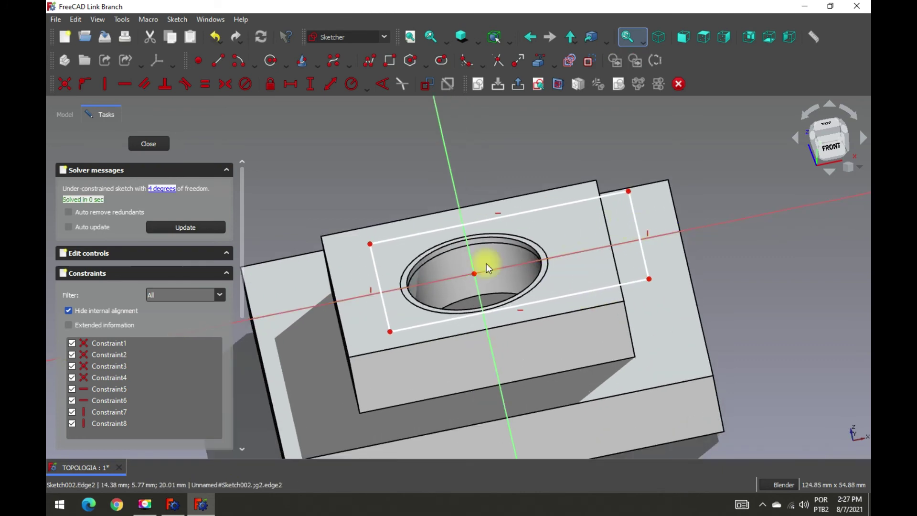
{"action": "left_click", "coordinate": [143, 144]}
{"action": "mouse_move", "coordinate": [109, 180]}
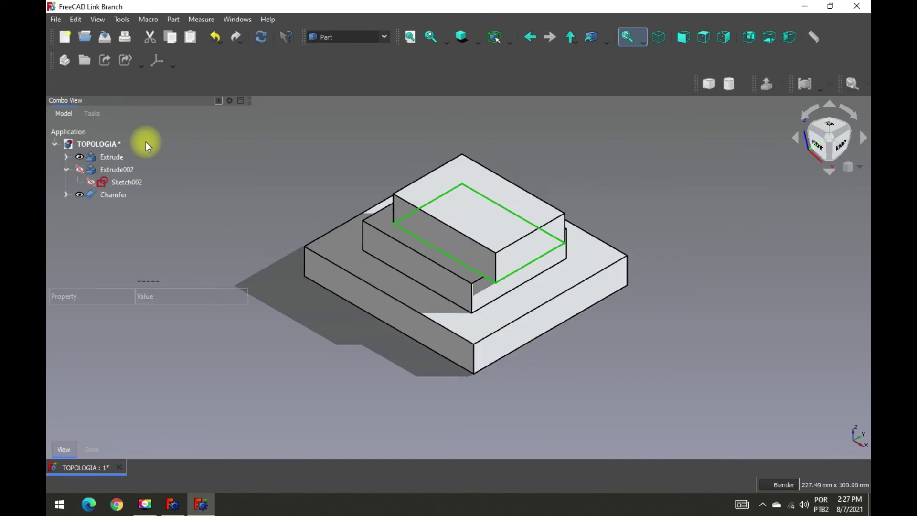
{"action": "left_click", "coordinate": [665, 176]}
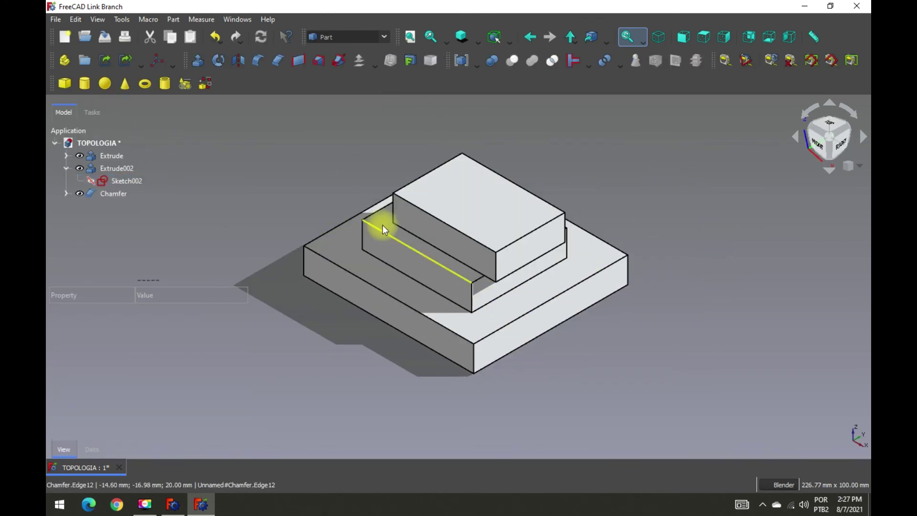
Remove the 1 mm hole Chamfer feature, restoring Extrude001 in the model tree
{"action": "middle_click_drag", "start_coordinate": [521, 315], "coordinate": [528, 241]}
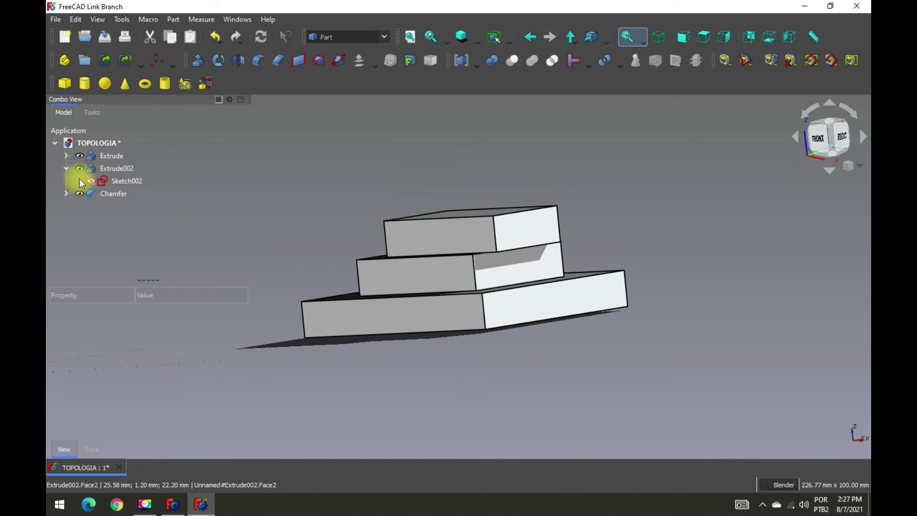
{"action": "left_click", "coordinate": [90, 195]}
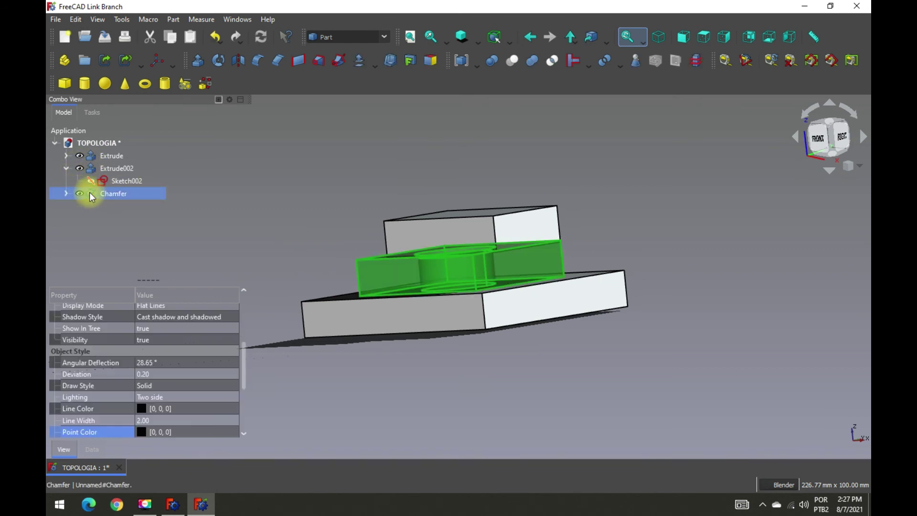
{"action": "key", "text": "Delete"}
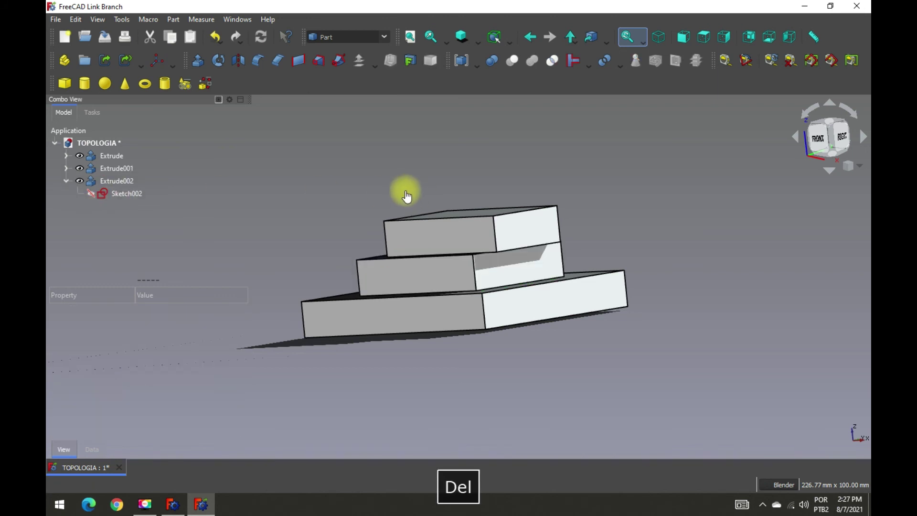
{"action": "middle_click_drag", "start_coordinate": [406, 190], "coordinate": [411, 240]}
Pull Sketch002's rectangle right edge slightly back to the left
{"action": "left_click", "coordinate": [67, 168]}
{"action": "double_click", "coordinate": [113, 211]}
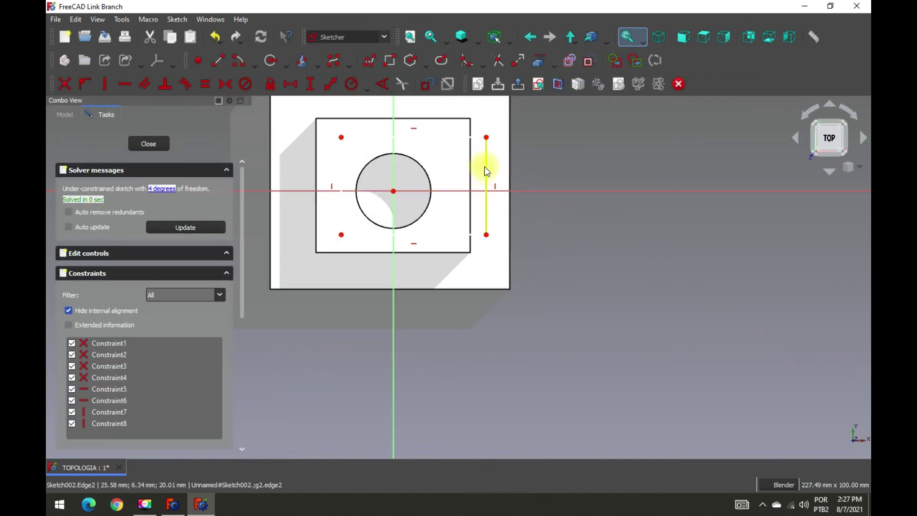
{"action": "left_click_drag", "start_coordinate": [485, 172], "coordinate": [454, 172]}
{"action": "key", "text": "0"}
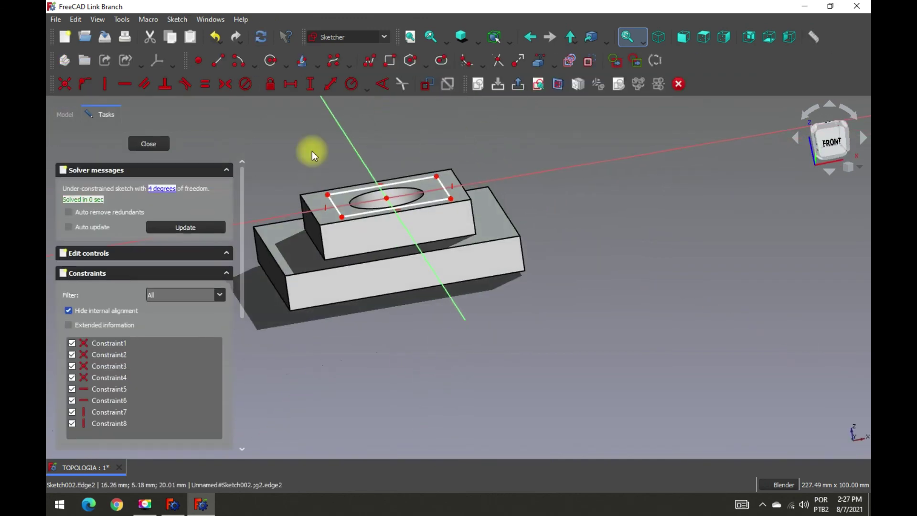
{"action": "left_click", "coordinate": [150, 144]}
Stretch Sketch001's rectangle to the right so the middle step extends past the base
{"action": "double_click", "coordinate": [118, 175]}
{"action": "mouse_move", "coordinate": [413, 279]}
{"action": "middle_mouse_down"}
{"action": "mouse_move", "coordinate": [384, 170]}
{"action": "mouse_move", "coordinate": [382, 188]}
{"action": "middle_mouse_up"}
{"action": "mouse_move", "coordinate": [466, 247]}
{"action": "left_mouse_down"}
{"action": "mouse_move", "coordinate": [574, 247]}
{"action": "mouse_move", "coordinate": [566, 246]}
{"action": "left_mouse_up"}
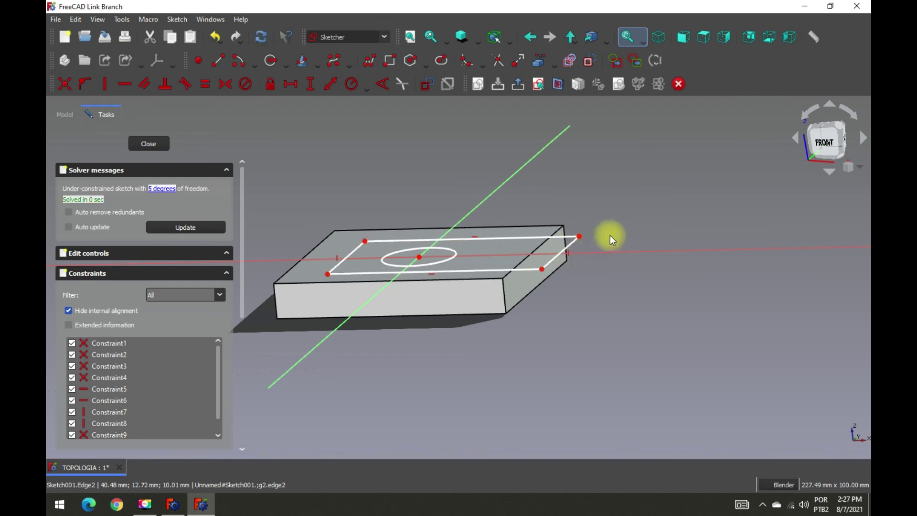
{"action": "left_click", "coordinate": [146, 144]}
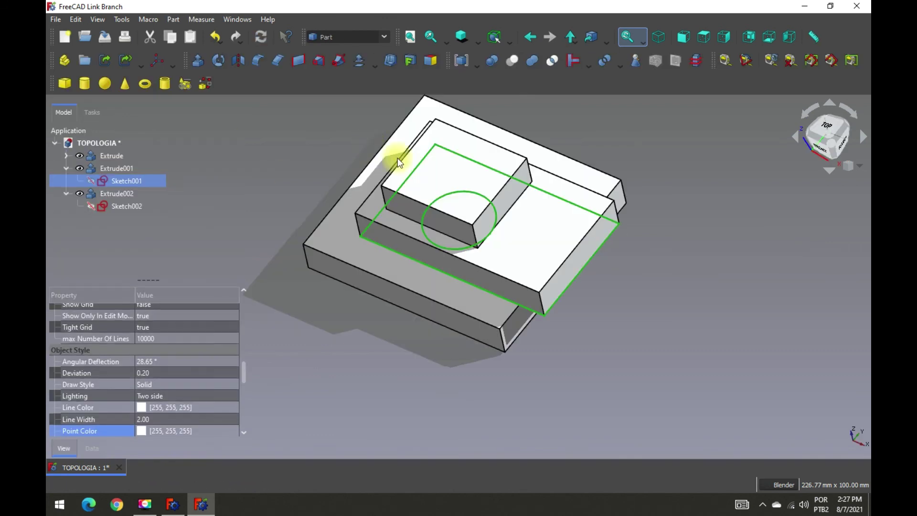
{"action": "left_click", "coordinate": [581, 361]}
{"action": "mouse_move", "coordinate": [579, 358]}
{"action": "middle_mouse_down"}
{"action": "mouse_move", "coordinate": [583, 305]}
{"action": "mouse_move", "coordinate": [630, 344]}
{"action": "mouse_move", "coordinate": [614, 333]}
{"action": "mouse_move", "coordinate": [600, 342]}
{"action": "middle_mouse_up"}
{"action": "left_click", "coordinate": [103, 194]}
{"action": "key", "text": "space"}
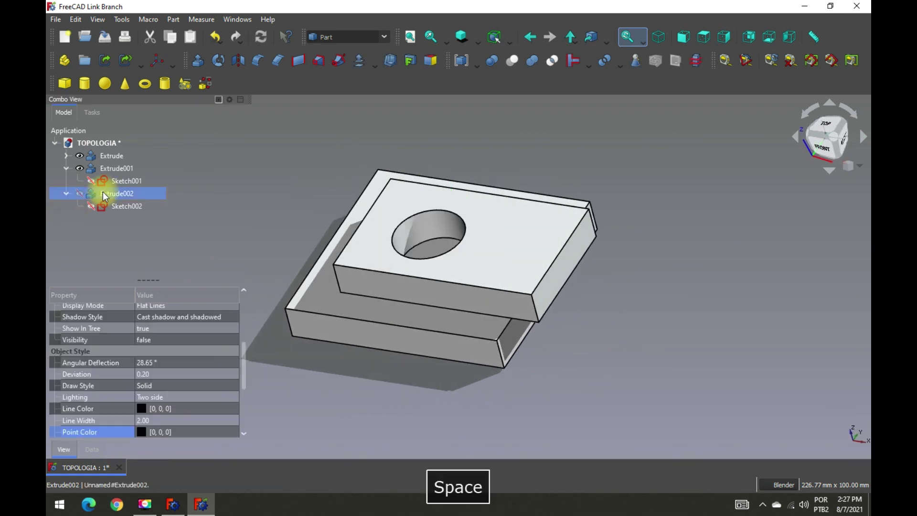
{"action": "key", "text": "space"}
{"action": "left_click", "coordinate": [504, 148]}
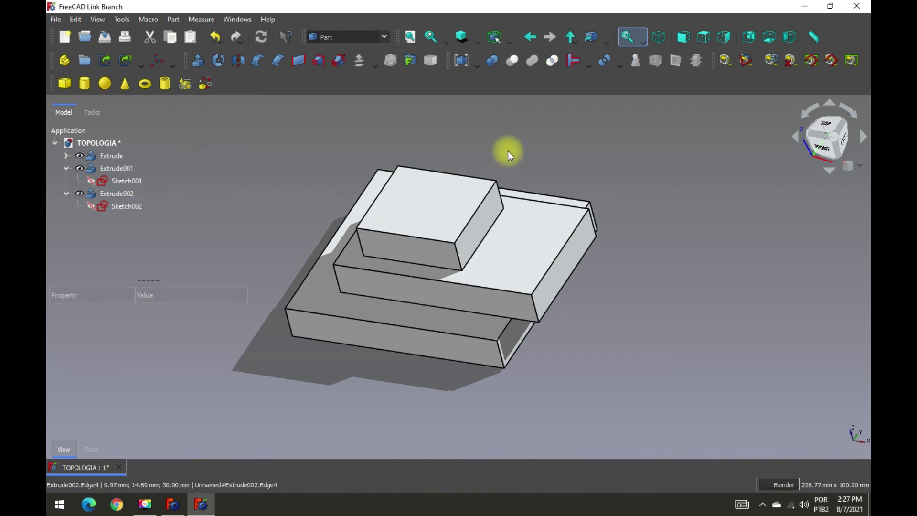
{"action": "left_click", "coordinate": [409, 37]}
{"action": "left_click", "coordinate": [658, 37]}
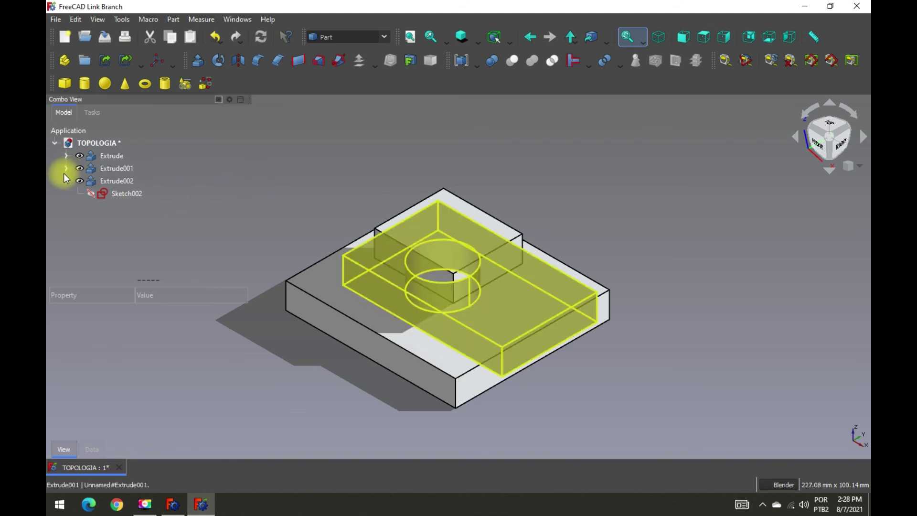
Save the TOPOLOGIA document from the toolbar
{"action": "left_click", "coordinate": [105, 38]}
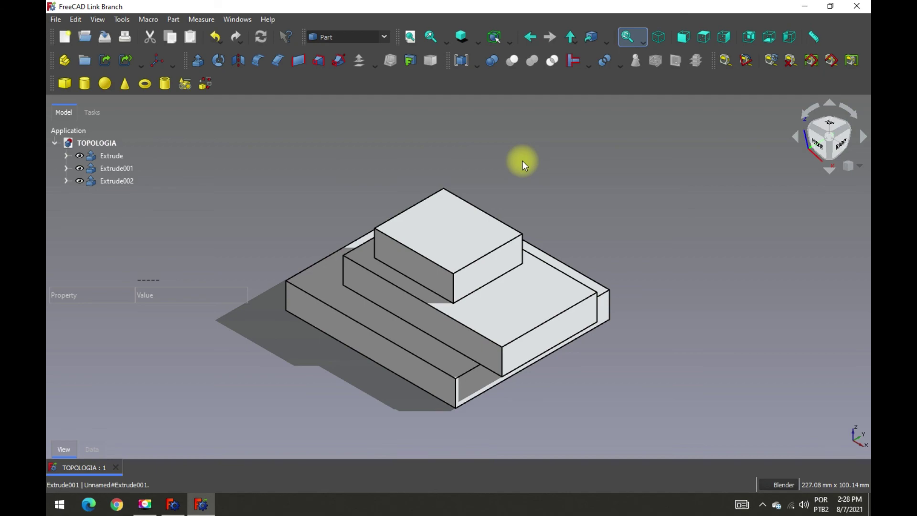